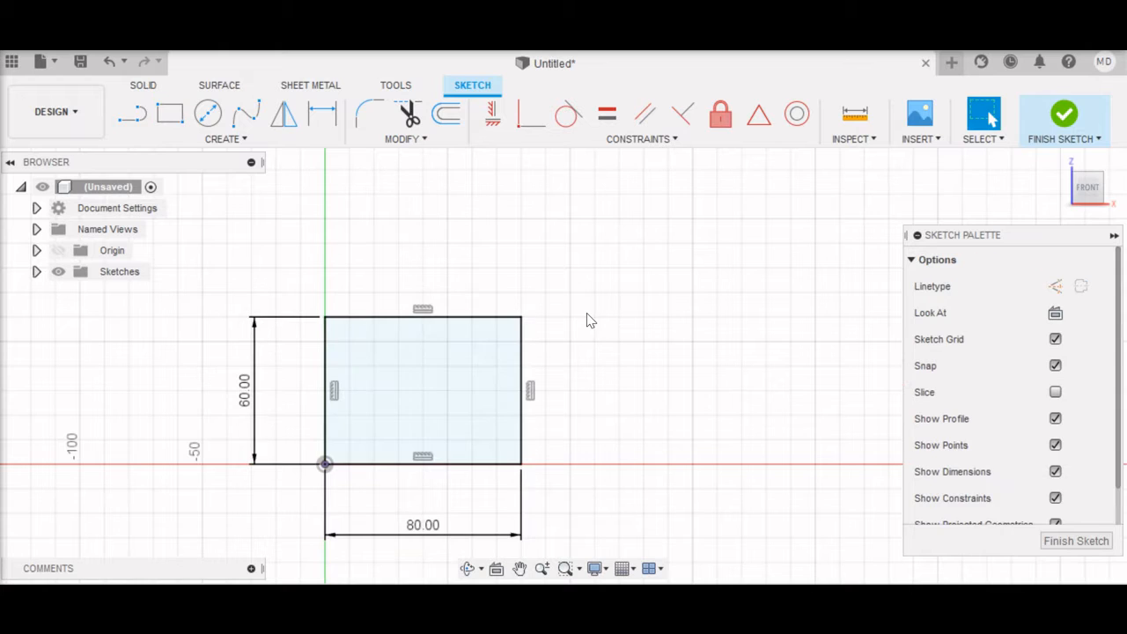
Step: Finish the rectangle sketch and extrude its profile 1 mm as a new body
{"action": "left_click", "coordinate": [1063, 115]}
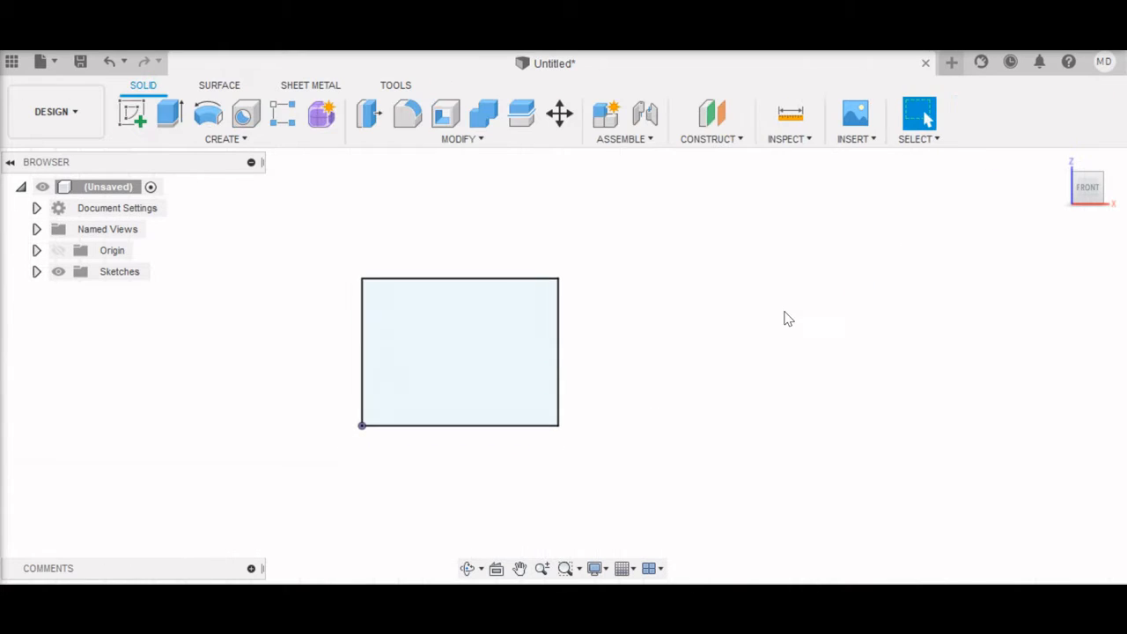
{"action": "key", "text": "e"}
{"action": "left_click", "coordinate": [508, 360]}
{"action": "middle_click_drag", "start_coordinate": [616, 358], "coordinate": [664, 304], "text": "shift"}
{"action": "left_click", "coordinate": [534, 359]}
{"action": "type", "text": "-10"}
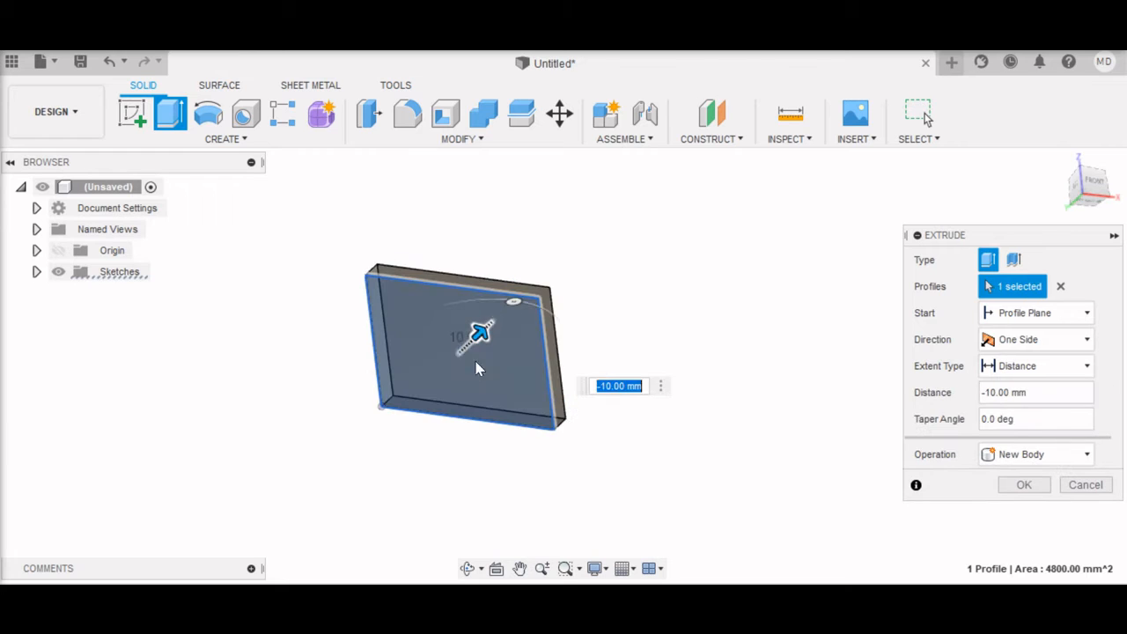
{"action": "type", "text": "1"}
{"action": "key", "text": "Return"}
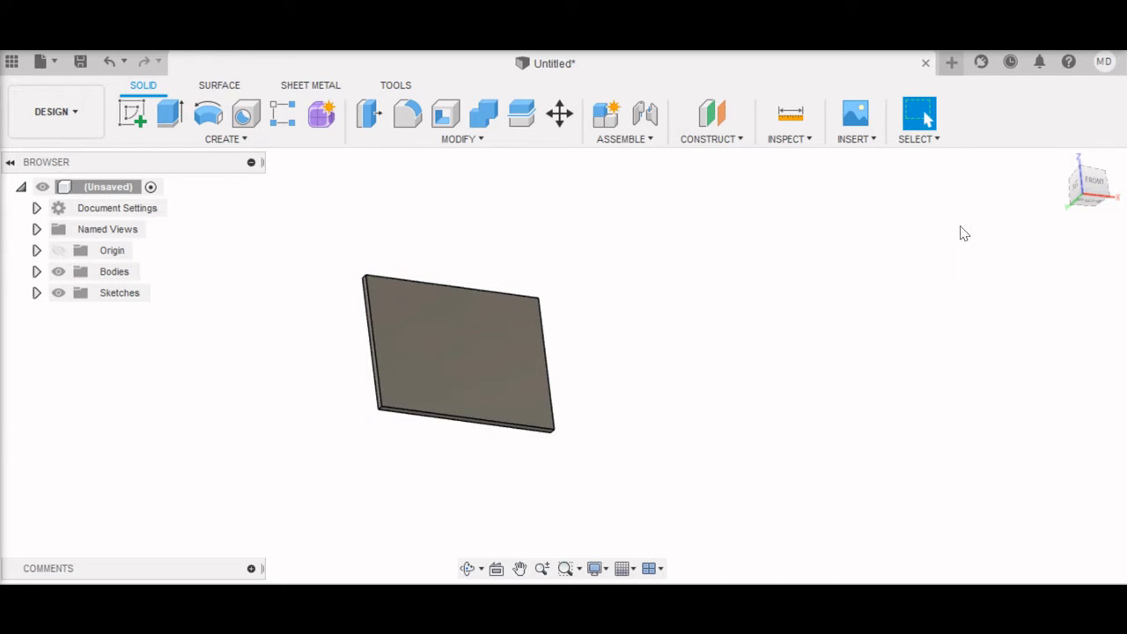
Step: Start a sketch on the plate's front face and draw a 5 mm by 5 mm square on the bottom edge, about 15 mm from the left corner
{"action": "left_click", "coordinate": [133, 119]}
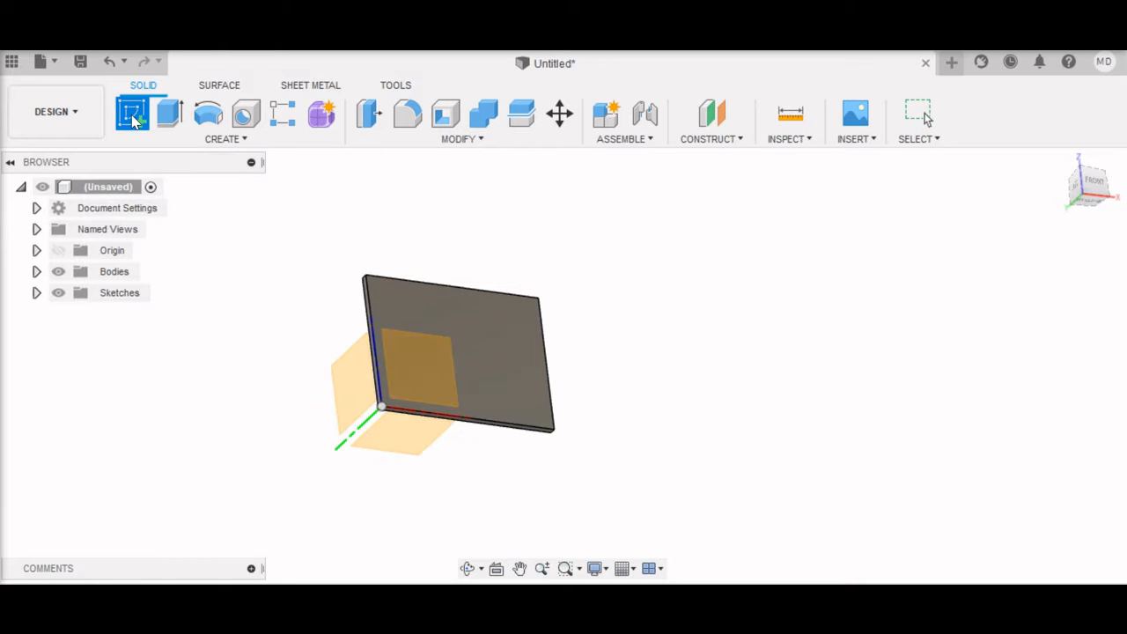
{"action": "left_click", "coordinate": [450, 360]}
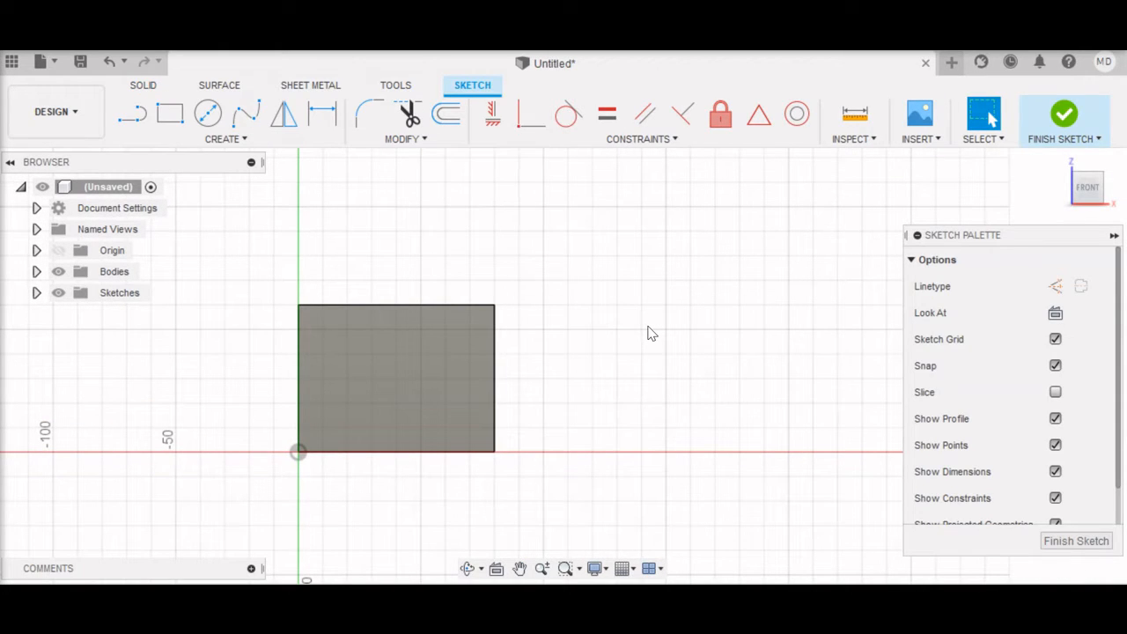
{"action": "scroll", "coordinate": [648, 327], "scroll_direction": "up", "scroll_amount": 2}
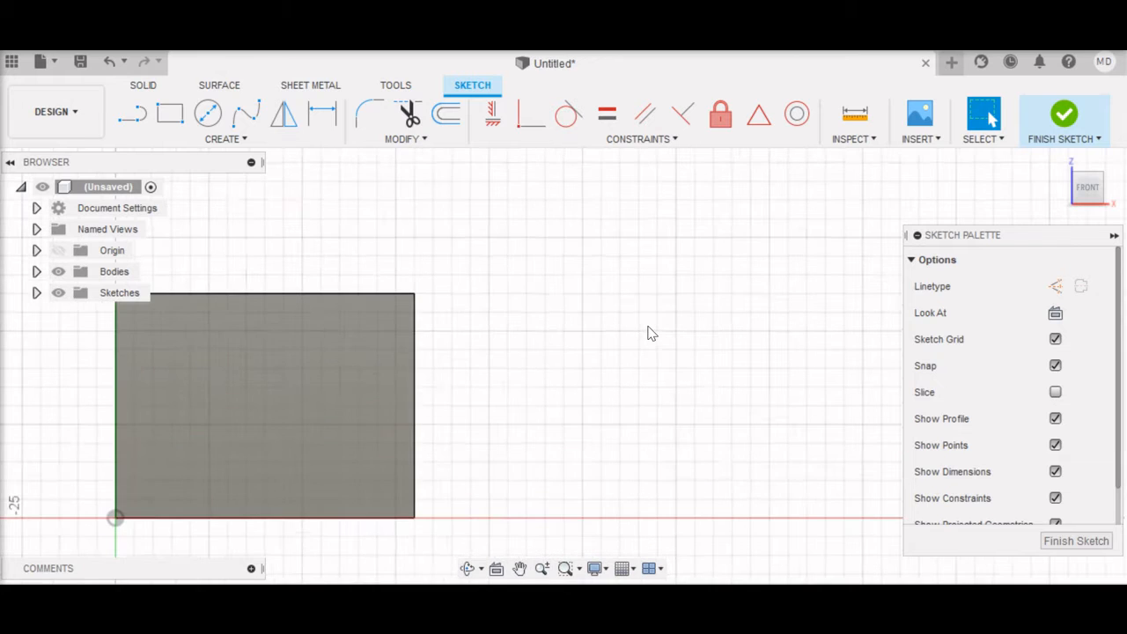
{"action": "middle_click_drag", "start_coordinate": [563, 373], "coordinate": [816, 257]}
{"action": "left_click", "coordinate": [174, 122]}
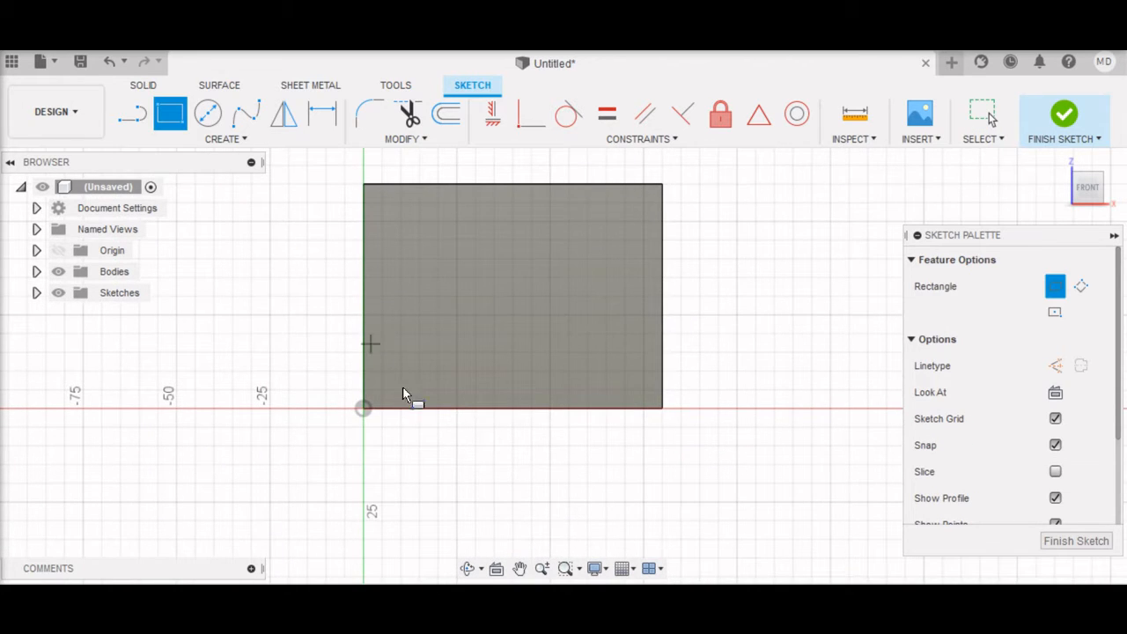
{"action": "scroll", "coordinate": [422, 410], "scroll_direction": "up", "scroll_amount": 2}
{"action": "left_click", "coordinate": [417, 408]}
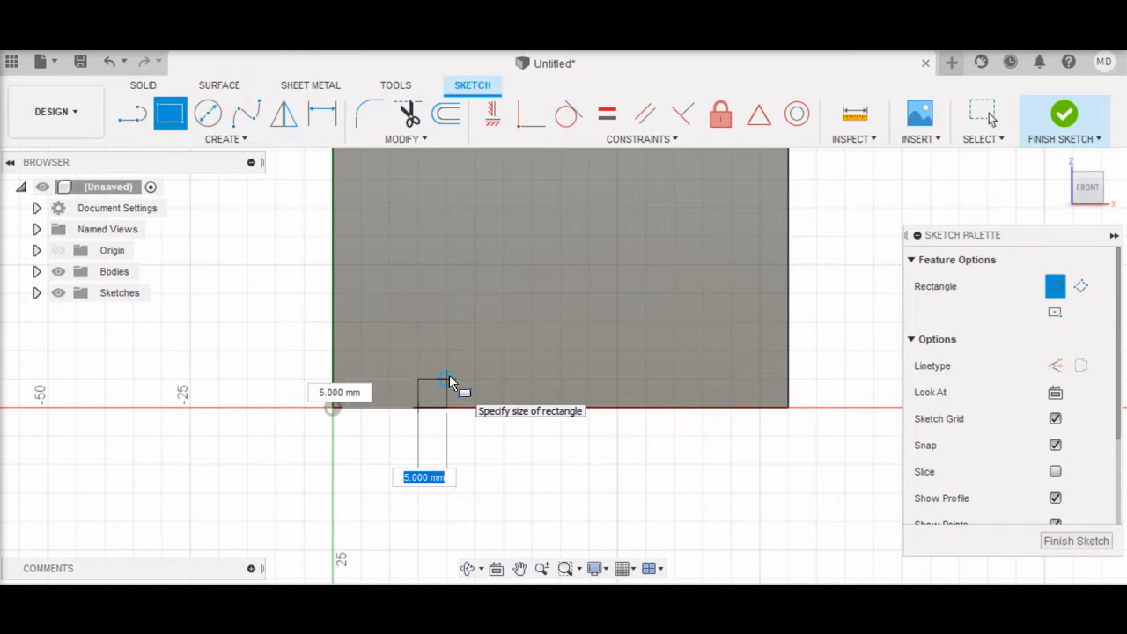
{"action": "type", "text": "5"}
{"action": "key", "text": "Tab"}
{"action": "type", "text": "5"}
{"action": "key", "text": "Return"}
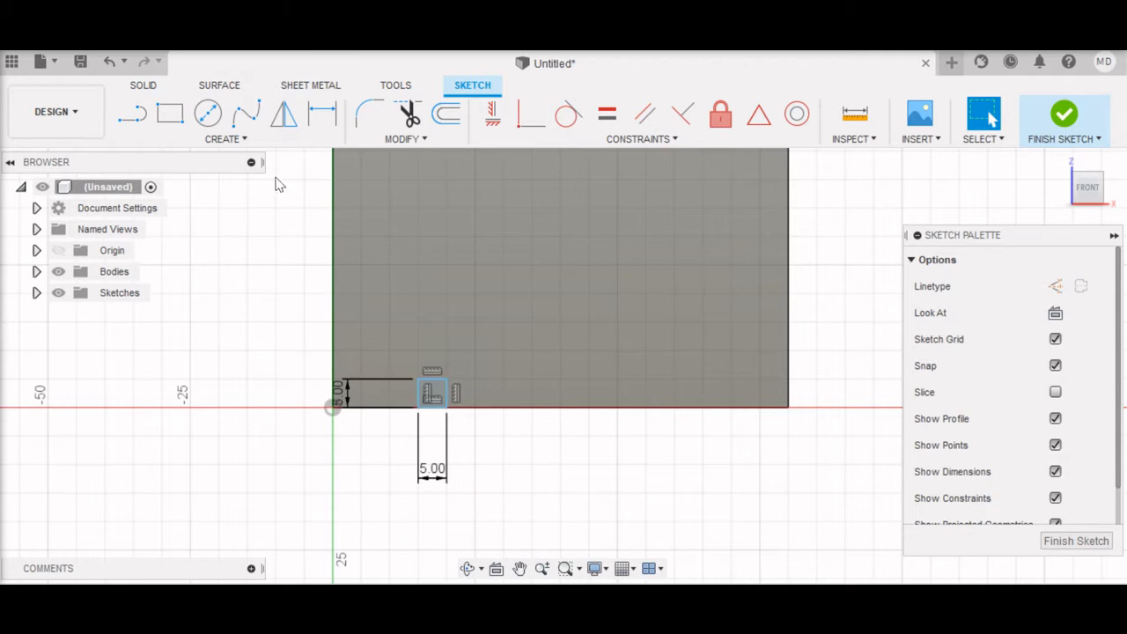
Step: Draw a second 5 mm by 5 mm square on the plate's bottom edge, about 30 mm to the right of the first
{"action": "key", "text": "r"}
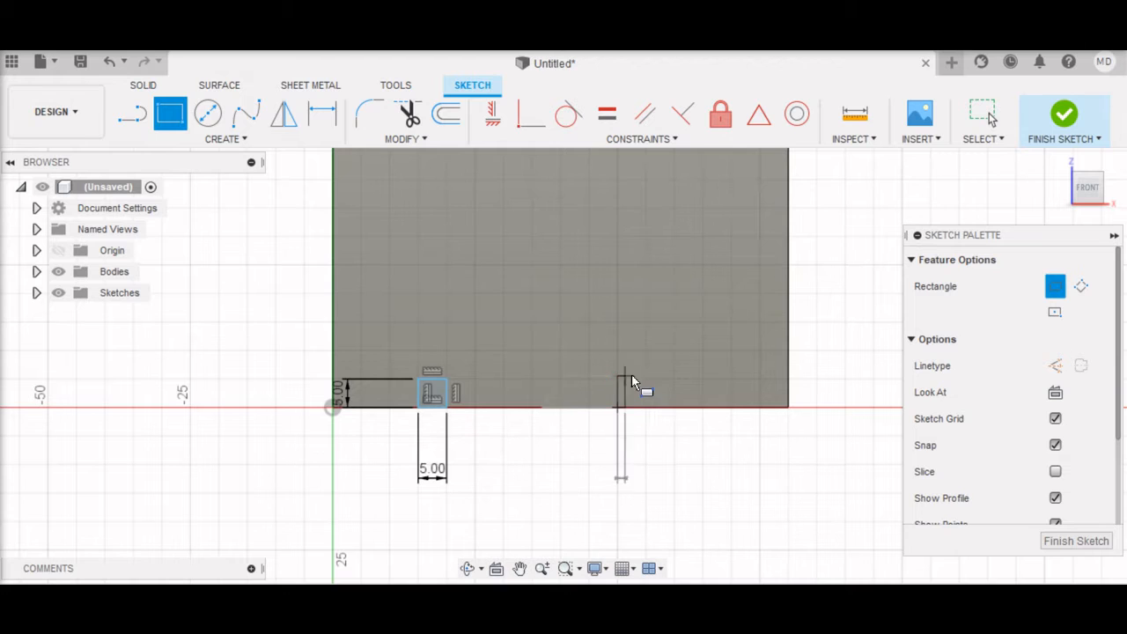
{"action": "type", "text": "5"}
{"action": "key", "text": "Tab"}
{"action": "type", "text": "5"}
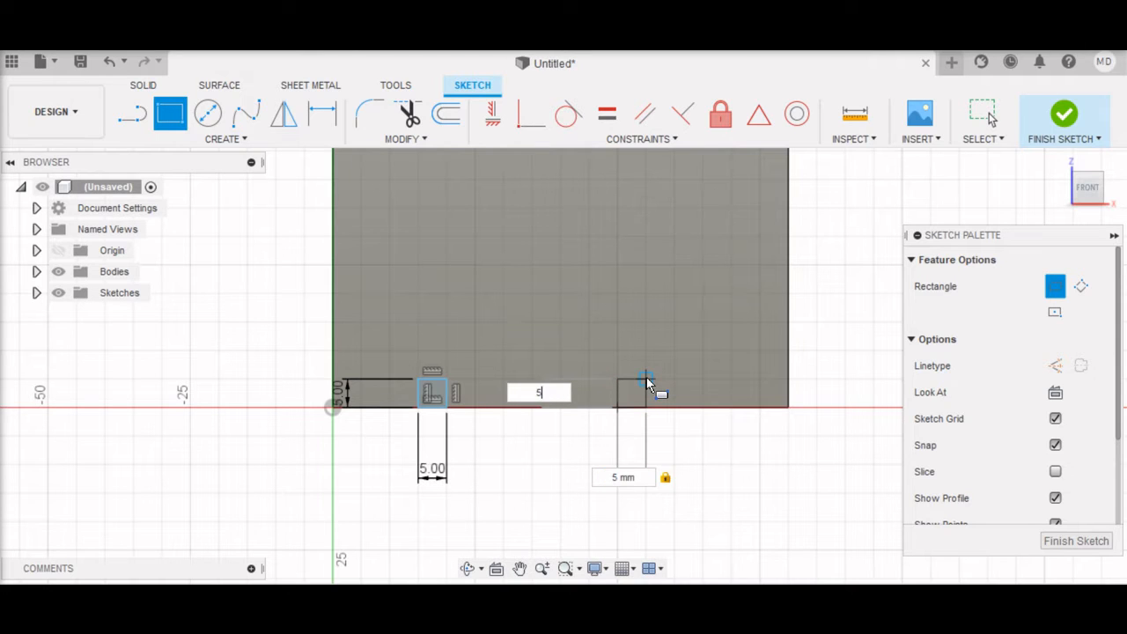
{"action": "key", "text": "Return"}
{"action": "key", "text": "Escape"}
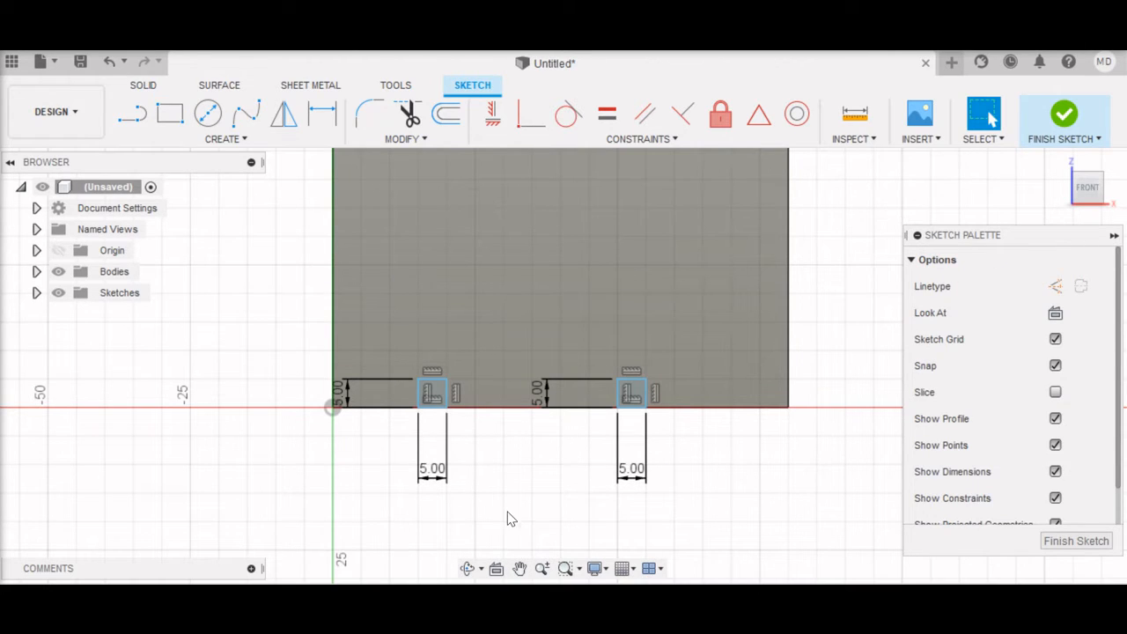
Step: Dimension the gap between the facing sides of the two squares at 31 mm
{"action": "key", "text": "d"}
{"action": "left_click", "coordinate": [446, 392]}
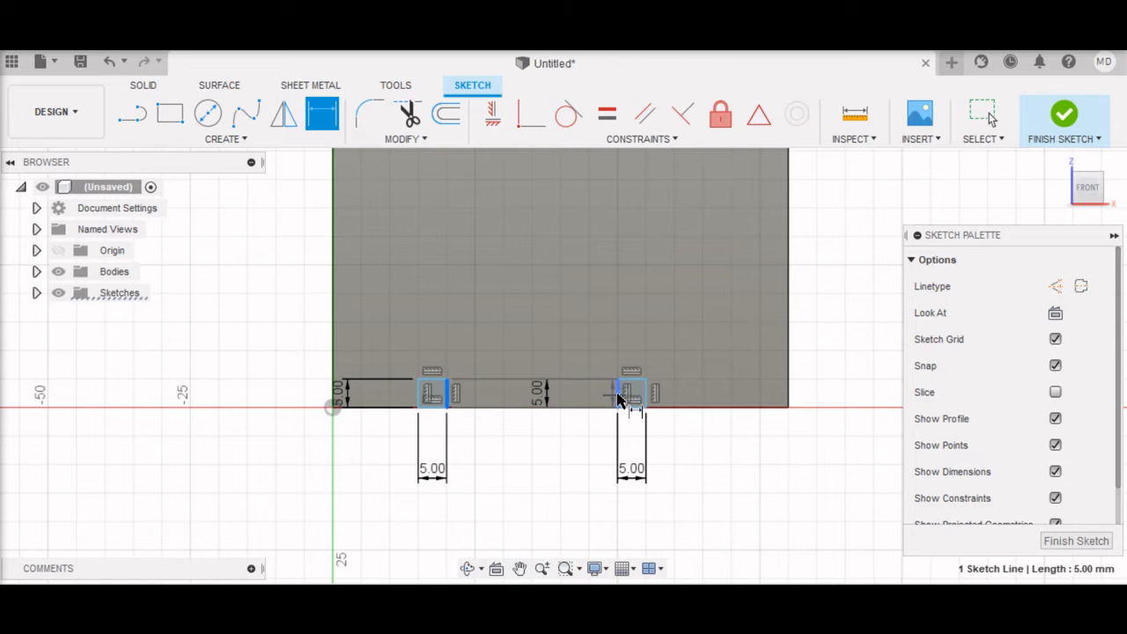
{"action": "left_click", "coordinate": [617, 399]}
{"action": "left_click", "coordinate": [537, 435]}
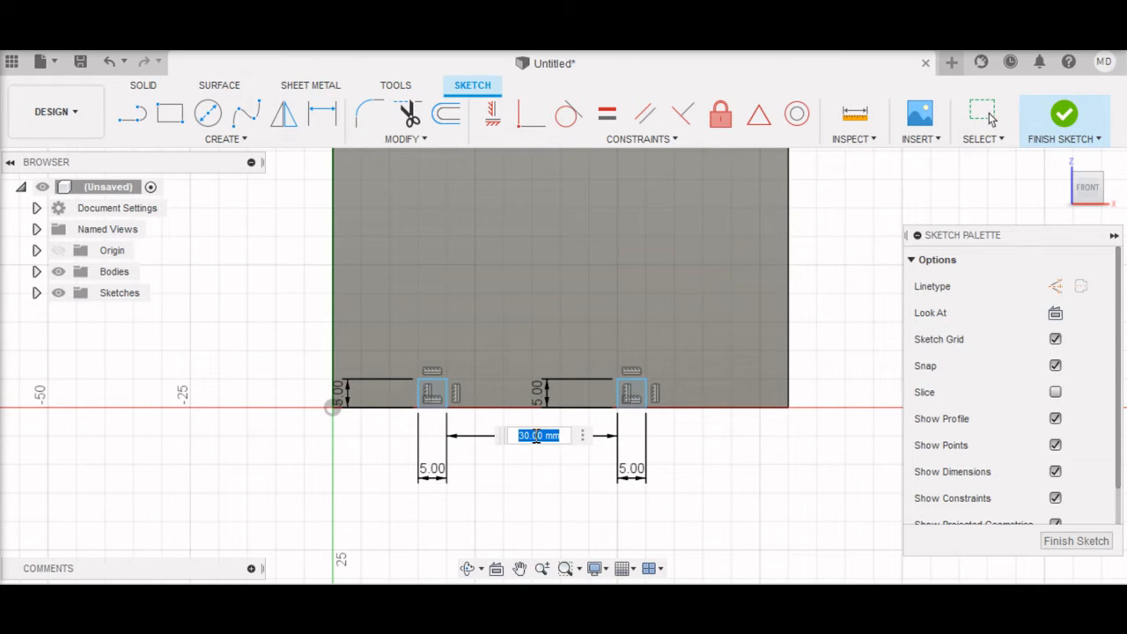
{"action": "type", "text": "31"}
{"action": "key", "text": "Return"}
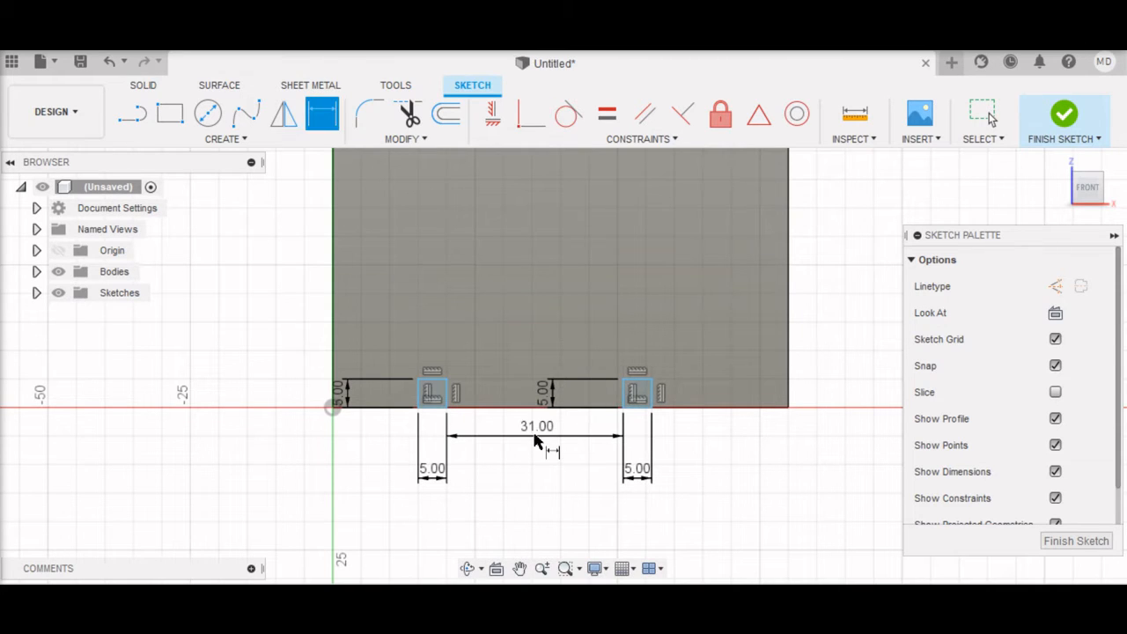
{"action": "left_click", "coordinate": [417, 390]}
{"action": "key", "text": "Escape"}
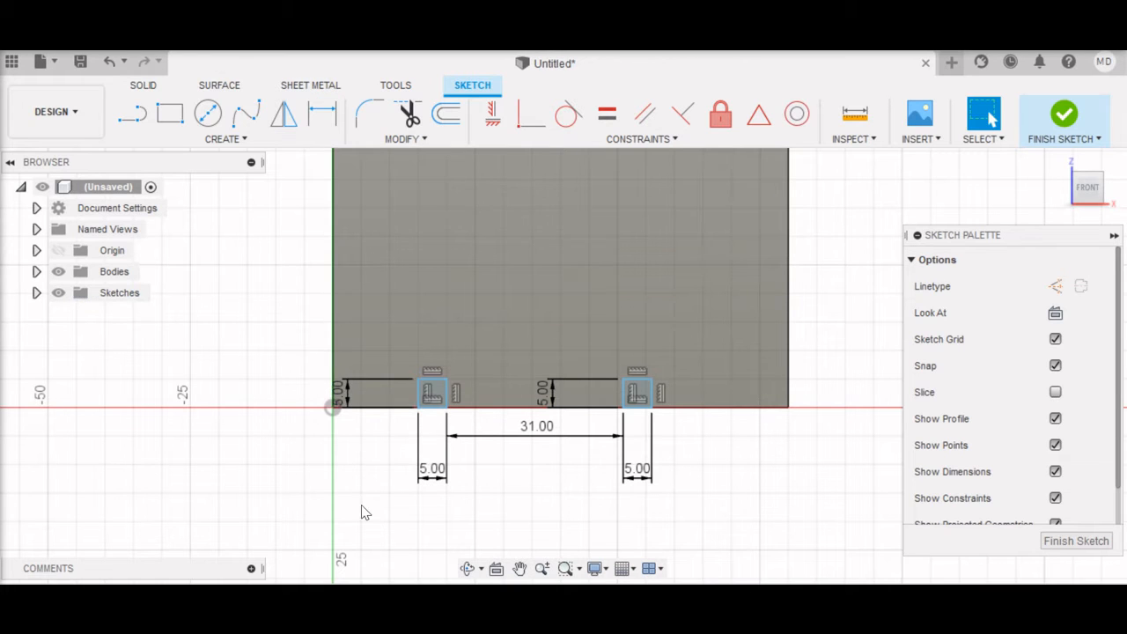
Step: Dimension the distance from the plate's left edge to the first square at 14.5 mm
{"action": "key", "text": "d"}
{"action": "left_click", "coordinate": [334, 363]}
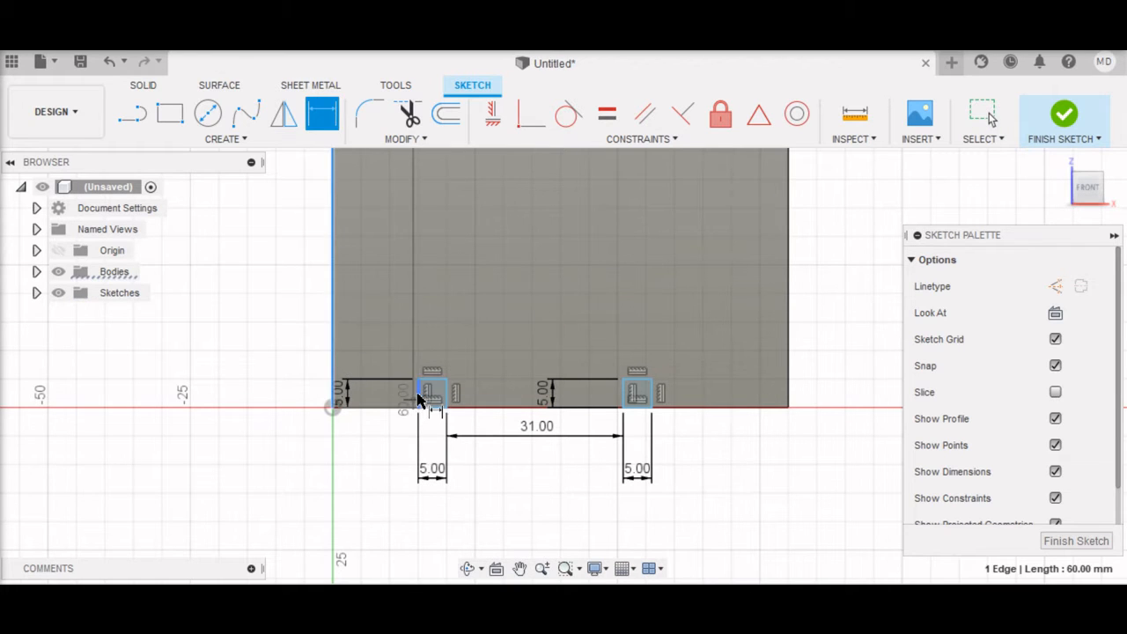
{"action": "left_click", "coordinate": [418, 399]}
{"action": "left_click", "coordinate": [382, 432]}
{"action": "type", "text": "14.5"}
{"action": "key", "text": "Return"}
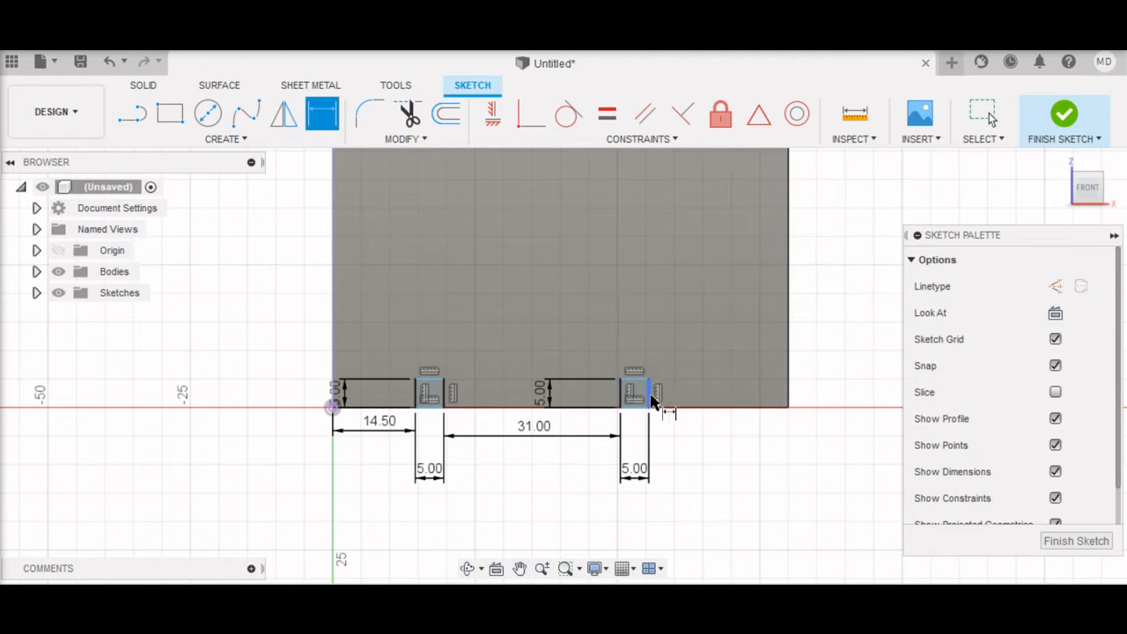
{"action": "key", "text": "Escape"}
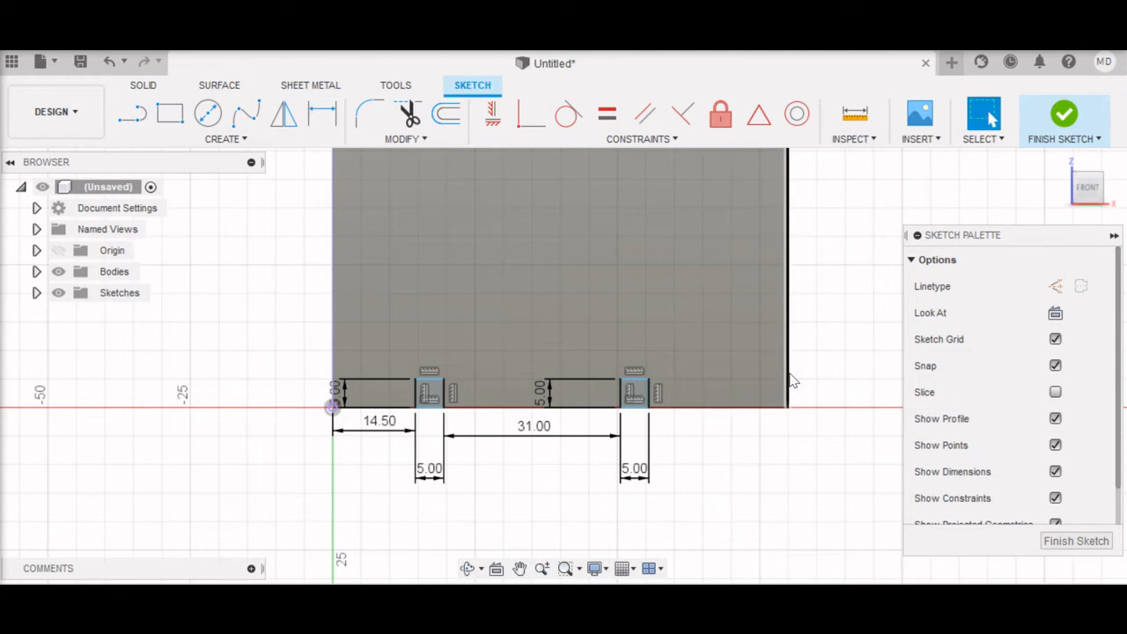
Step: Check the distance between the second square and the plate's right edge without placing a dimension
{"action": "key", "text": "d"}
{"action": "left_click", "coordinate": [789, 382]}
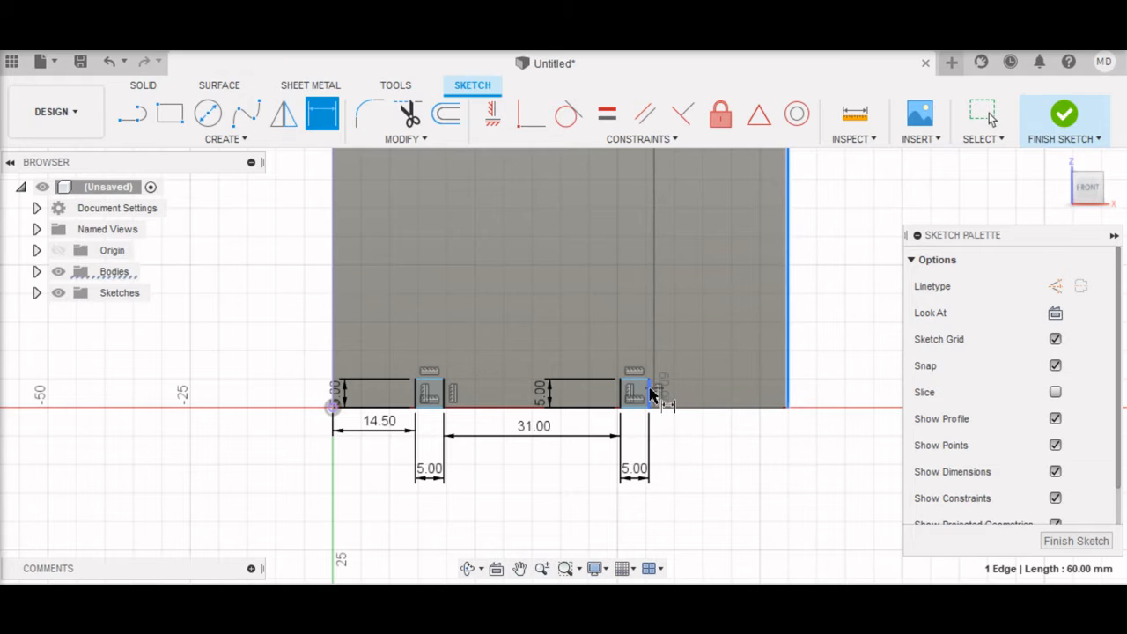
{"action": "left_click", "coordinate": [650, 393]}
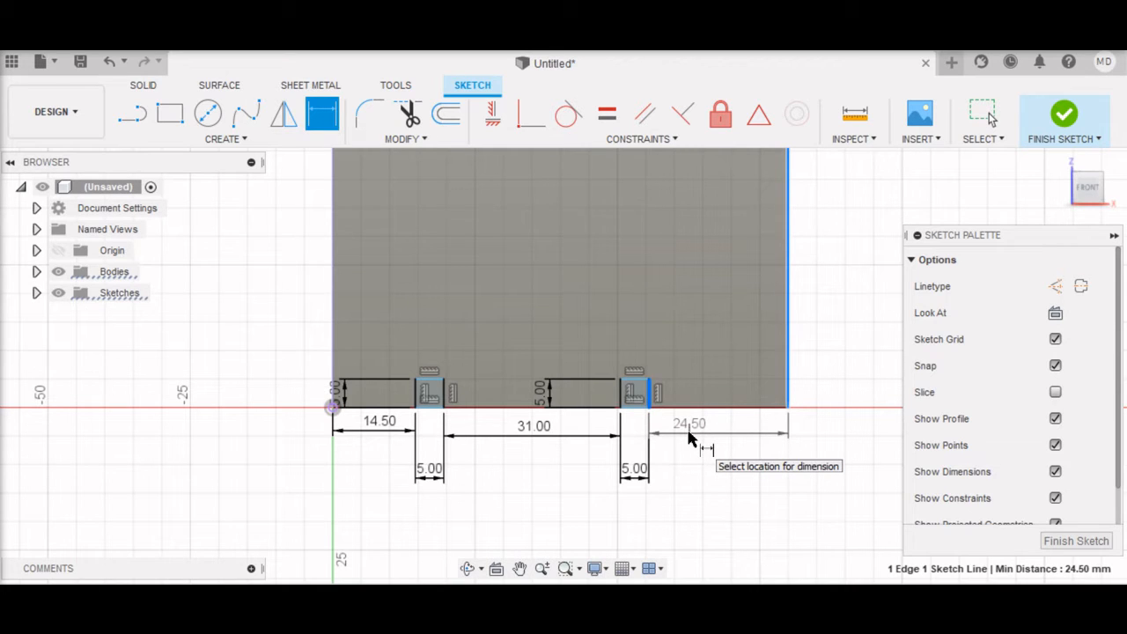
{"action": "key", "text": "Escape"}
Step: Set the distance from the plate's left edge to the first square to 19.5 mm
{"action": "double_click", "coordinate": [379, 421]}
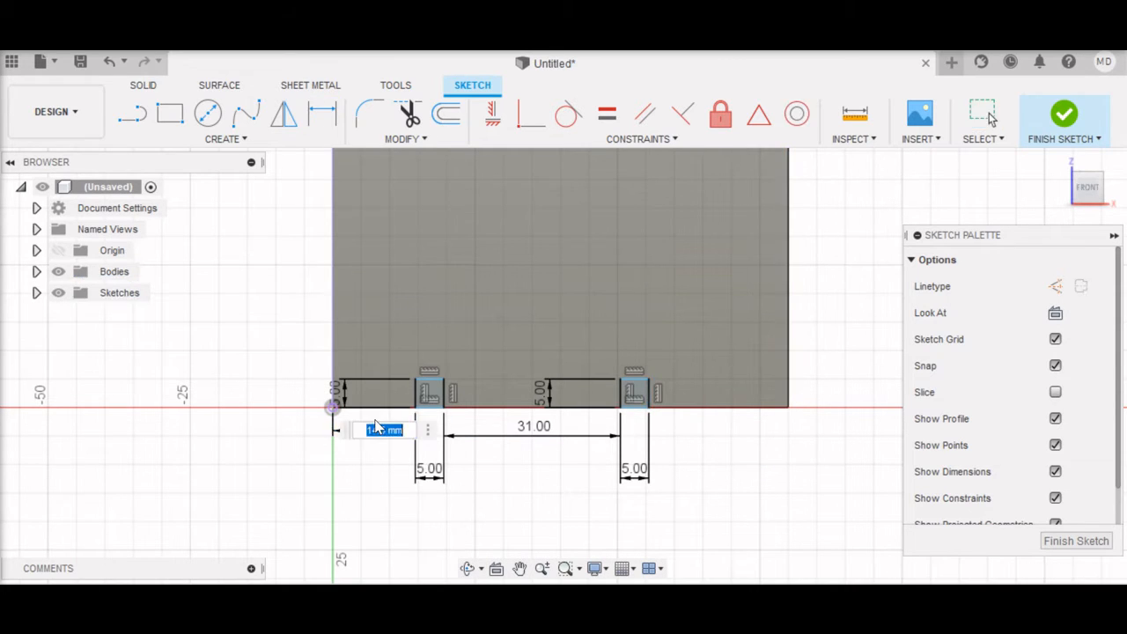
{"action": "key", "text": "BackSpace"}
{"action": "type", "text": "19.5"}
{"action": "key", "text": "Return"}
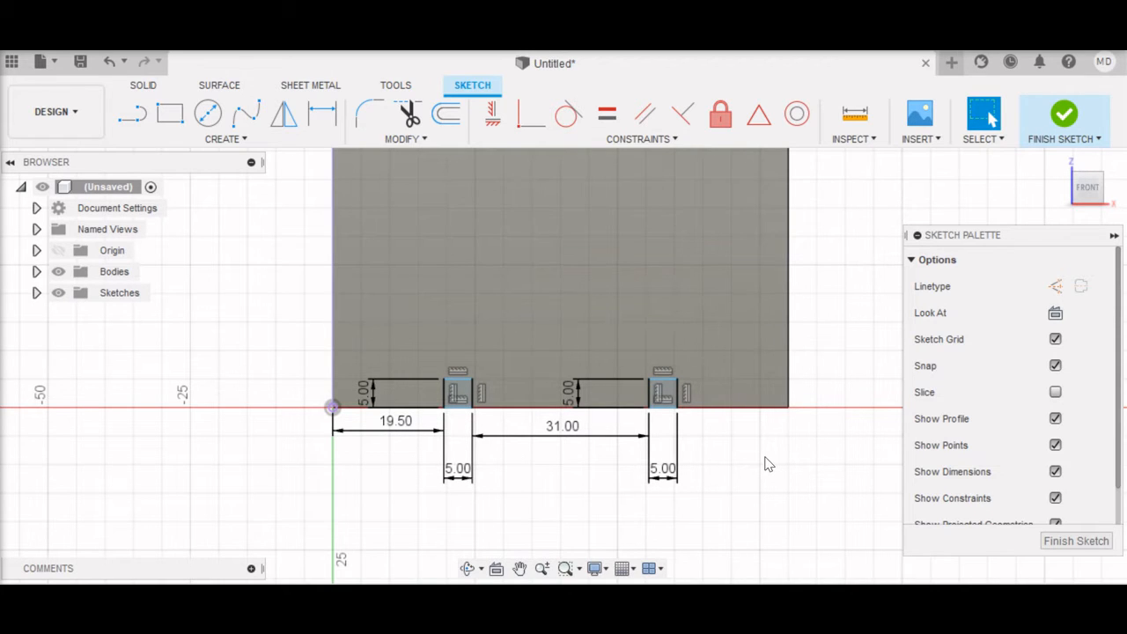
Step: Draw a rectangle 20 mm wide and 5 mm high down from the plate's top edge, about 25 mm from the left corner
{"action": "left_click", "coordinate": [170, 113]}
{"action": "scroll", "coordinate": [452, 245], "scroll_direction": "down", "scroll_amount": 1}
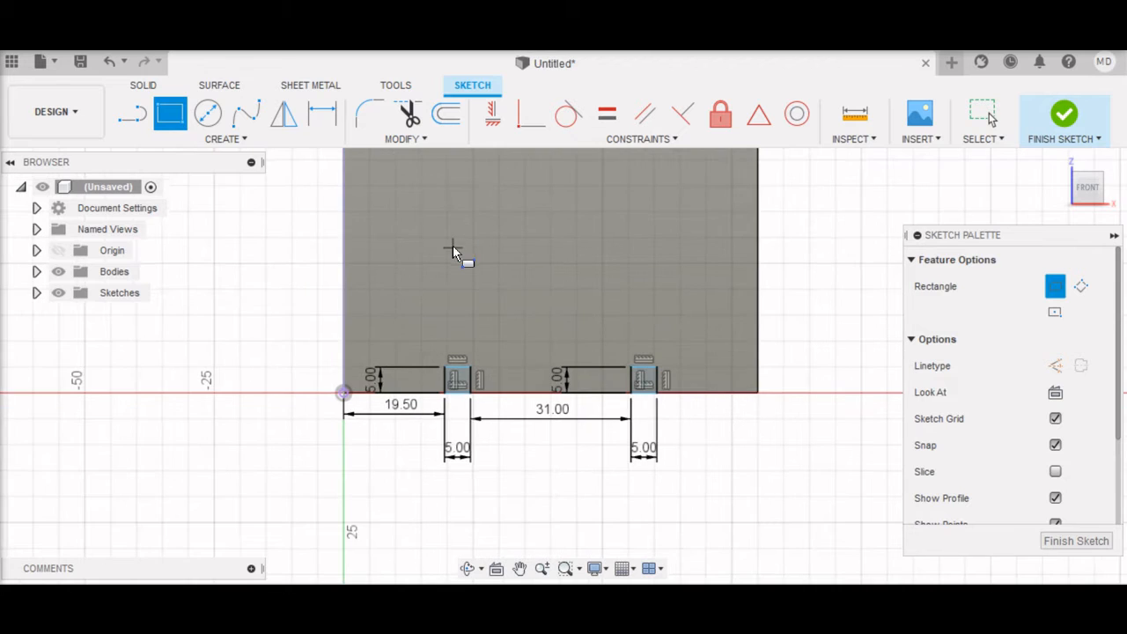
{"action": "scroll", "coordinate": [310, 229], "scroll_direction": "down", "scroll_amount": 2}
{"action": "middle_click_drag", "start_coordinate": [310, 228], "coordinate": [292, 353]}
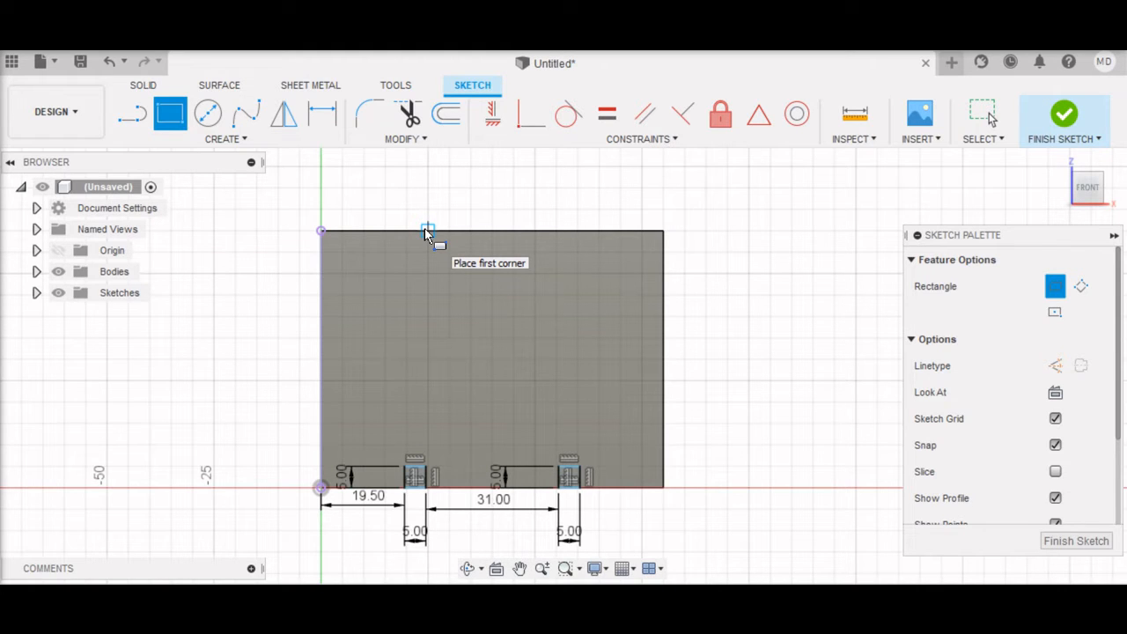
{"action": "left_click", "coordinate": [427, 230]}
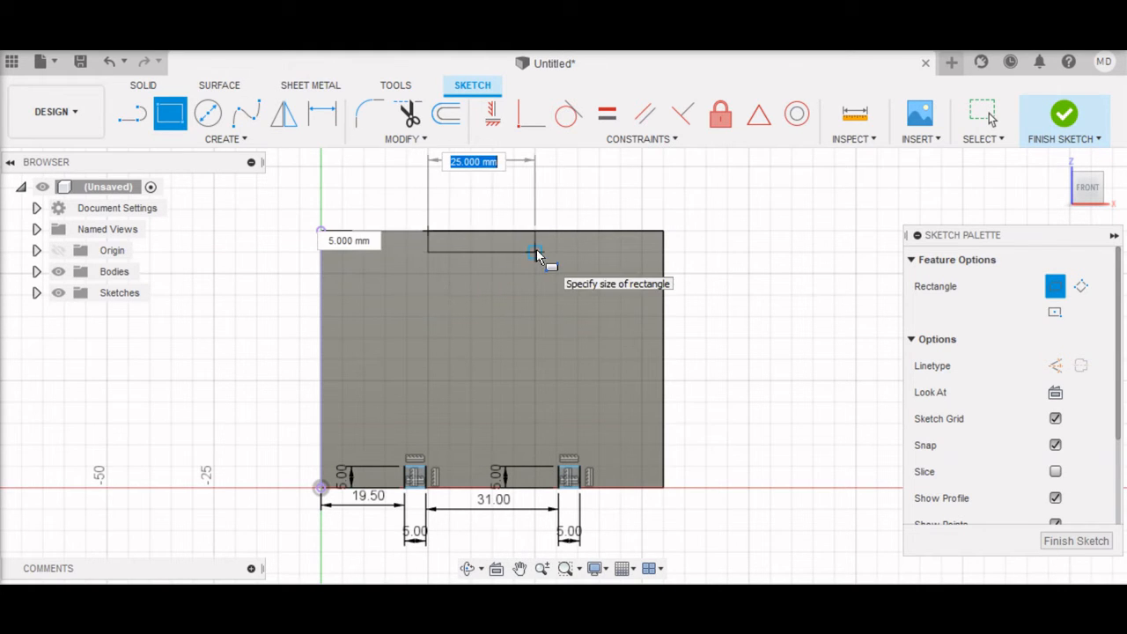
{"action": "type", "text": "20"}
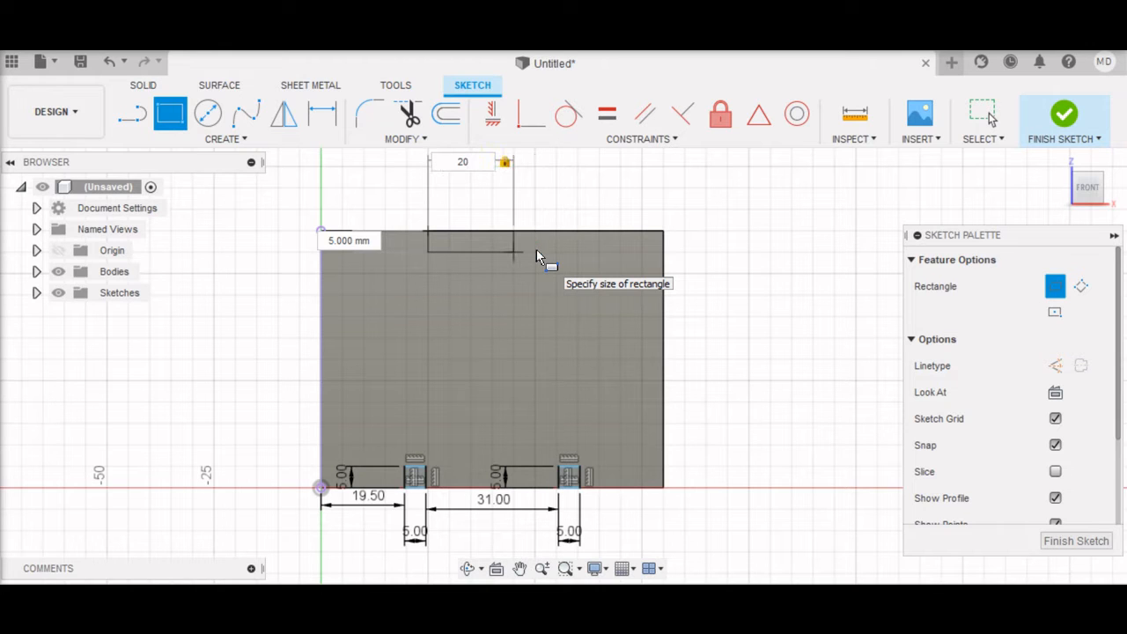
{"action": "key", "text": "Tab"}
{"action": "type", "text": "5"}
{"action": "key", "text": "Return"}
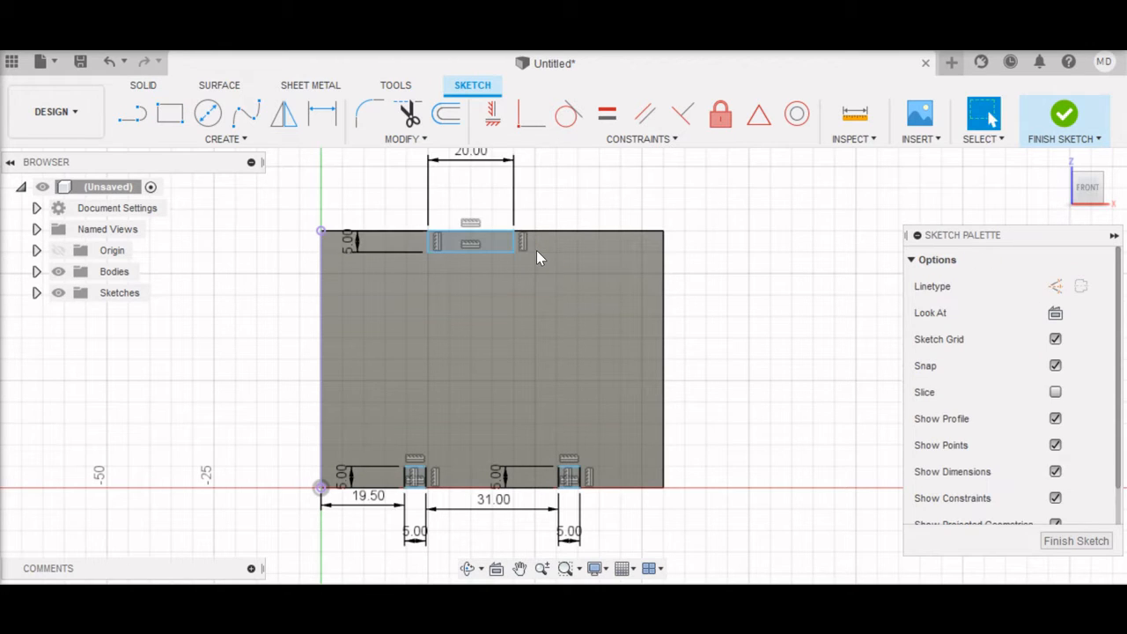
Step: Dimension the distance from the top rectangle's right side to the plate's right edge at 30 mm
{"action": "key", "text": "d"}
{"action": "left_click", "coordinate": [515, 246]}
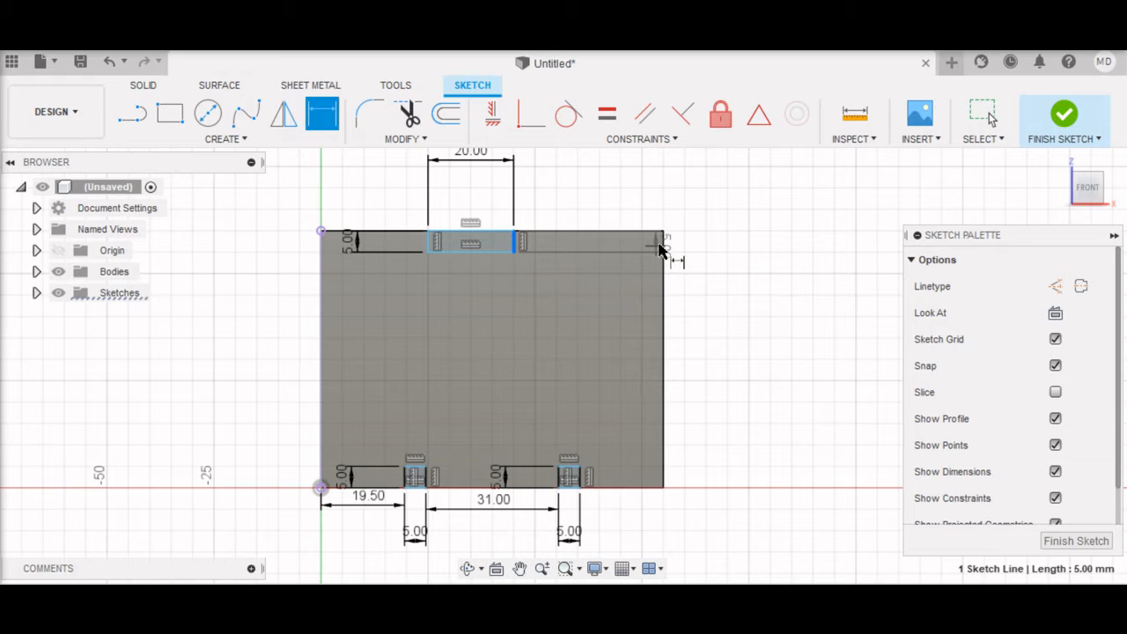
{"action": "key", "text": "Escape"}
{"action": "key", "text": "d"}
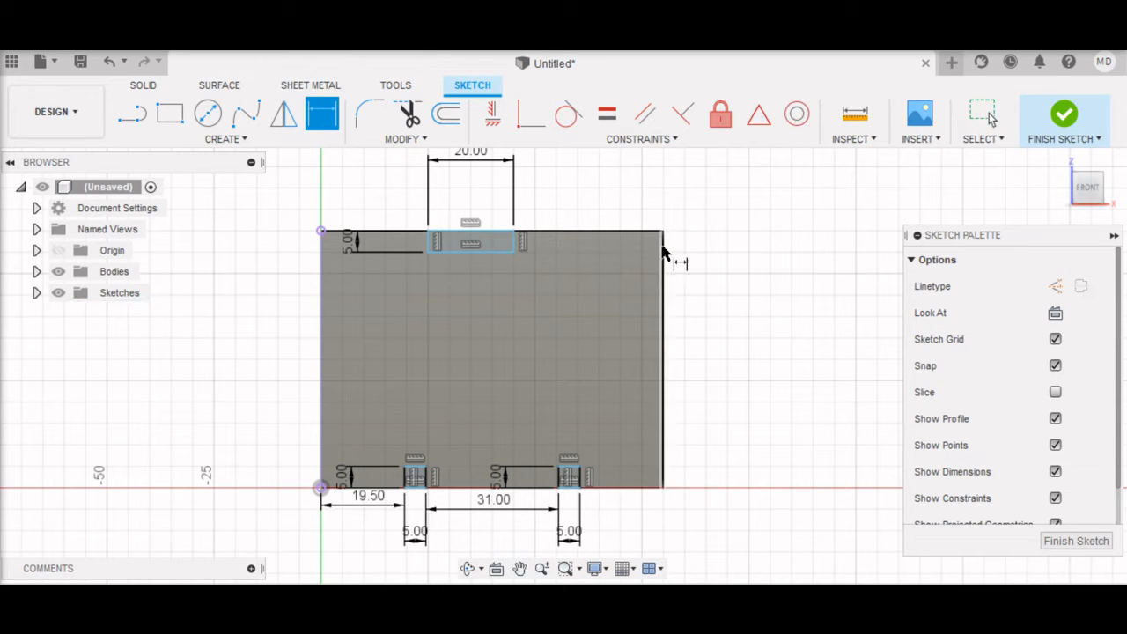
{"action": "left_click", "coordinate": [662, 250]}
{"action": "left_click", "coordinate": [516, 232]}
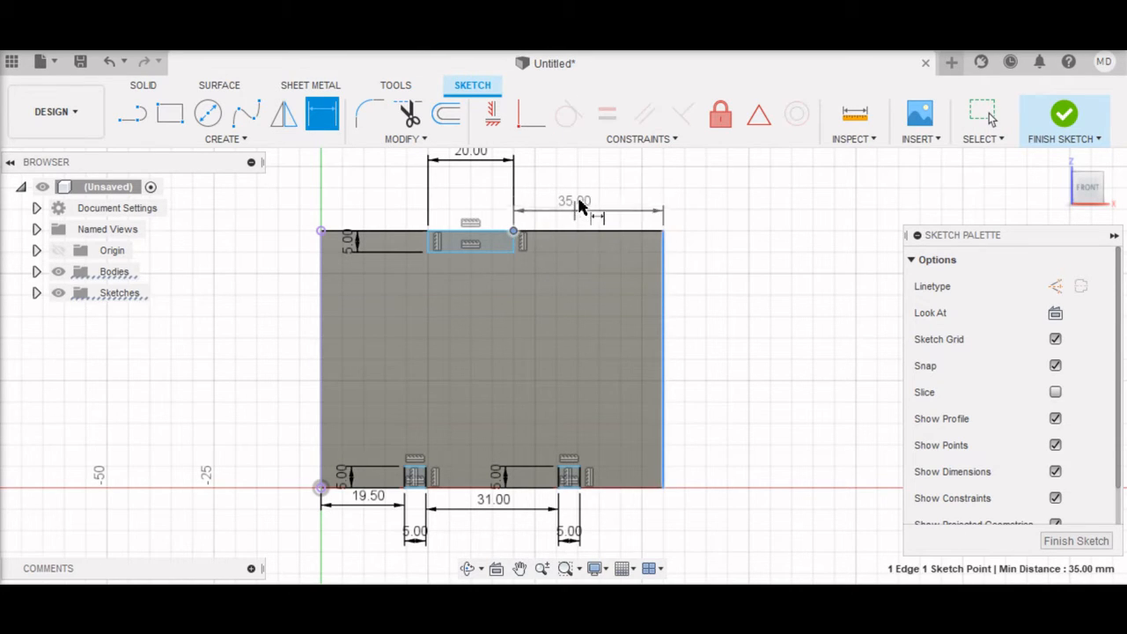
{"action": "left_click", "coordinate": [612, 197]}
{"action": "type", "text": "30"}
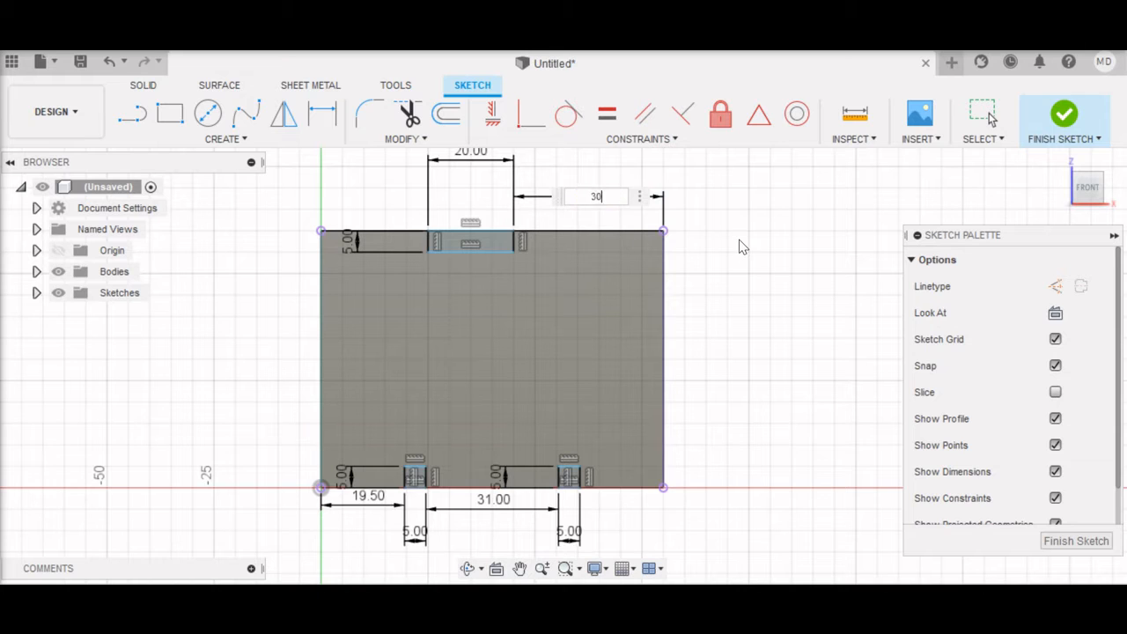
{"action": "key", "text": "Return"}
Step: Check the distance between the top rectangle's left side and the plate's left edge without placing a dimension
{"action": "left_click", "coordinate": [450, 244]}
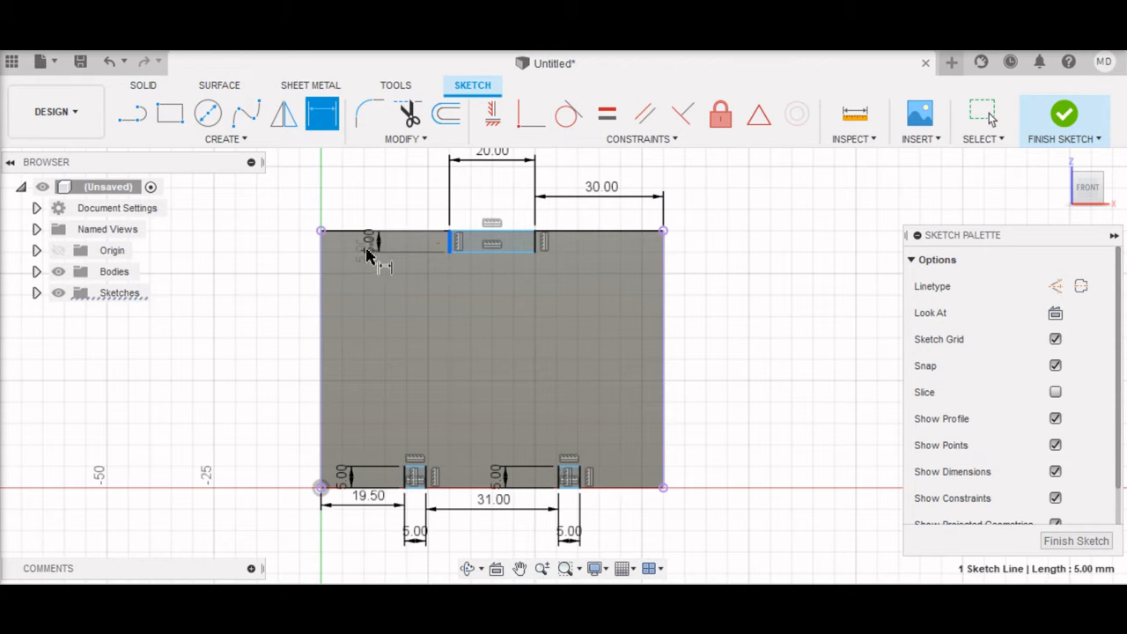
{"action": "left_click", "coordinate": [324, 286]}
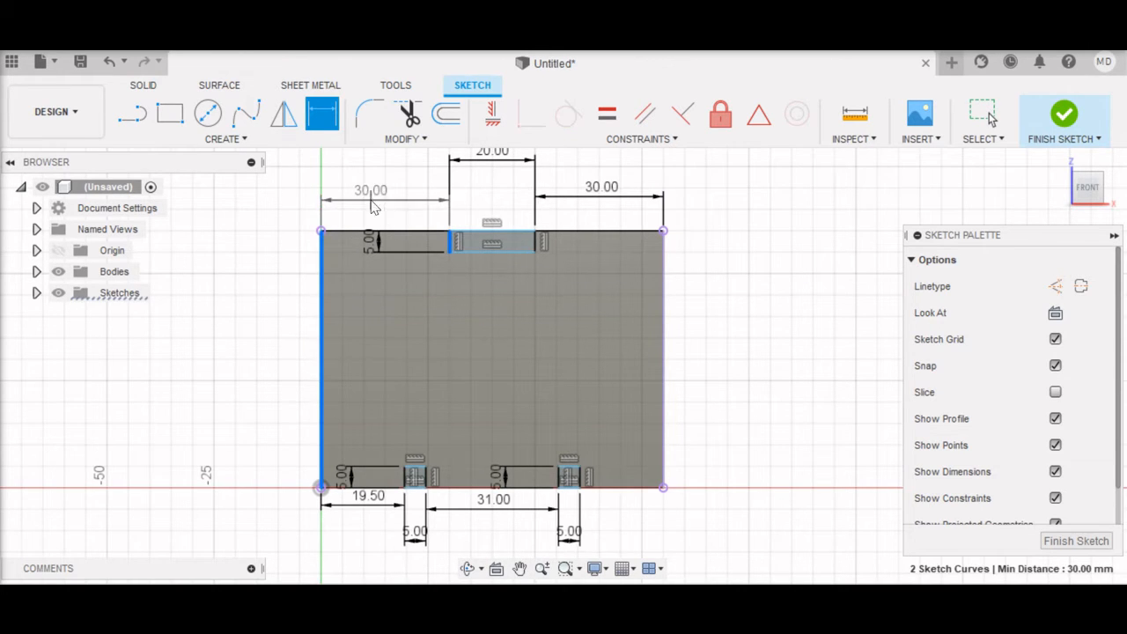
{"action": "key", "text": "Escape"}
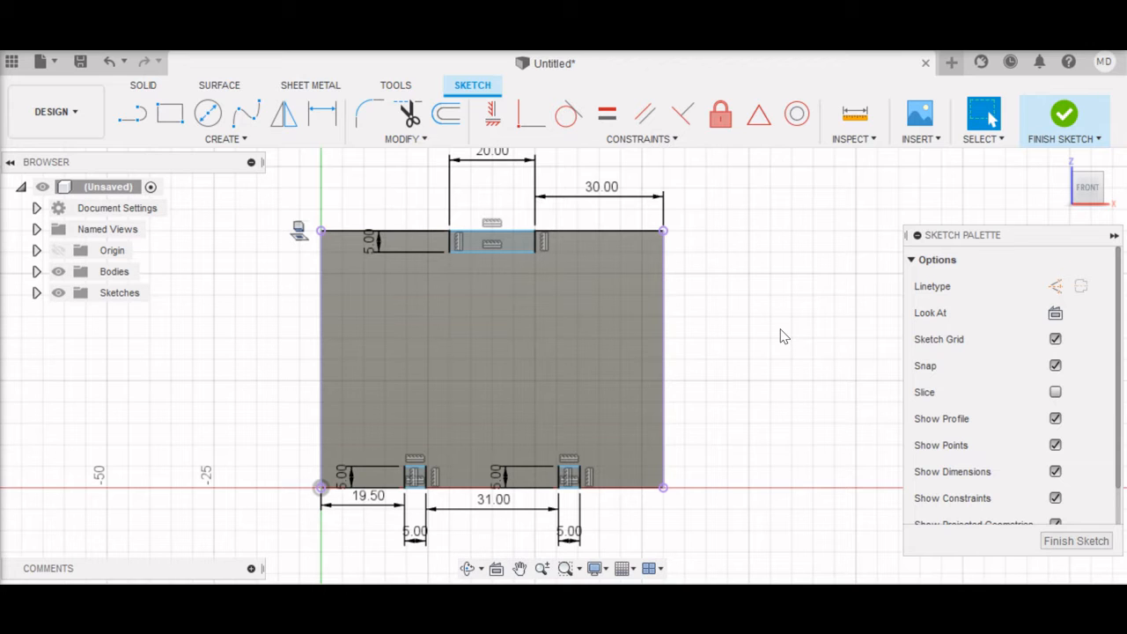
Step: Draw a 5 by 5 mm square inward from the plate's right edge, about 20 mm below the top corner
{"action": "left_click", "coordinate": [169, 113]}
{"action": "left_click", "coordinate": [663, 317]}
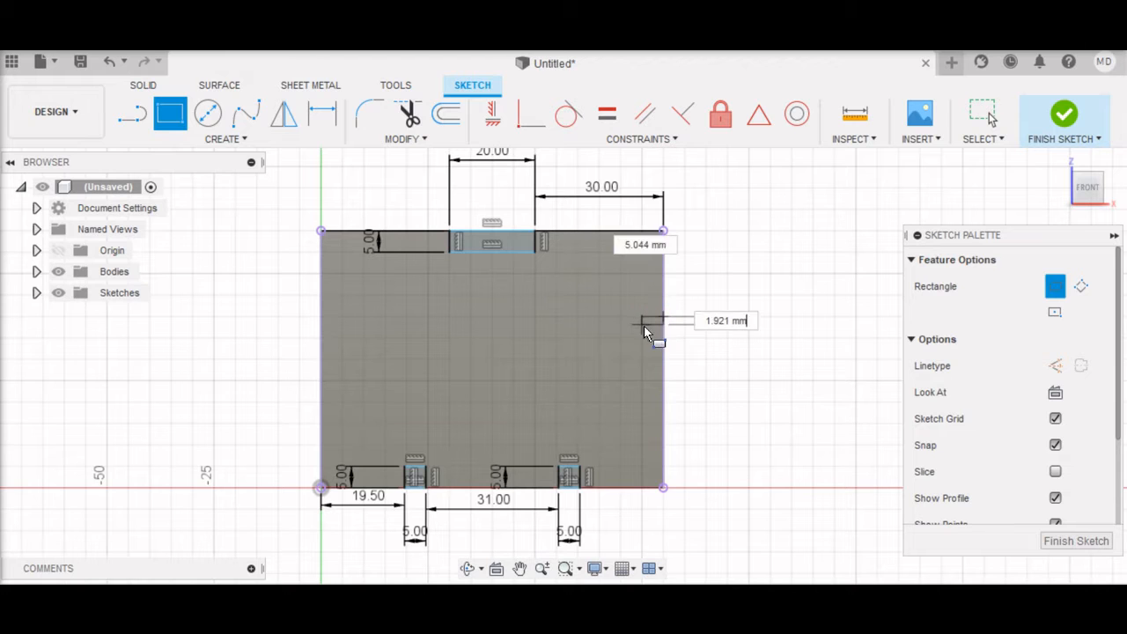
{"action": "type", "text": "5"}
{"action": "key", "text": "Tab"}
{"action": "type", "text": "5"}
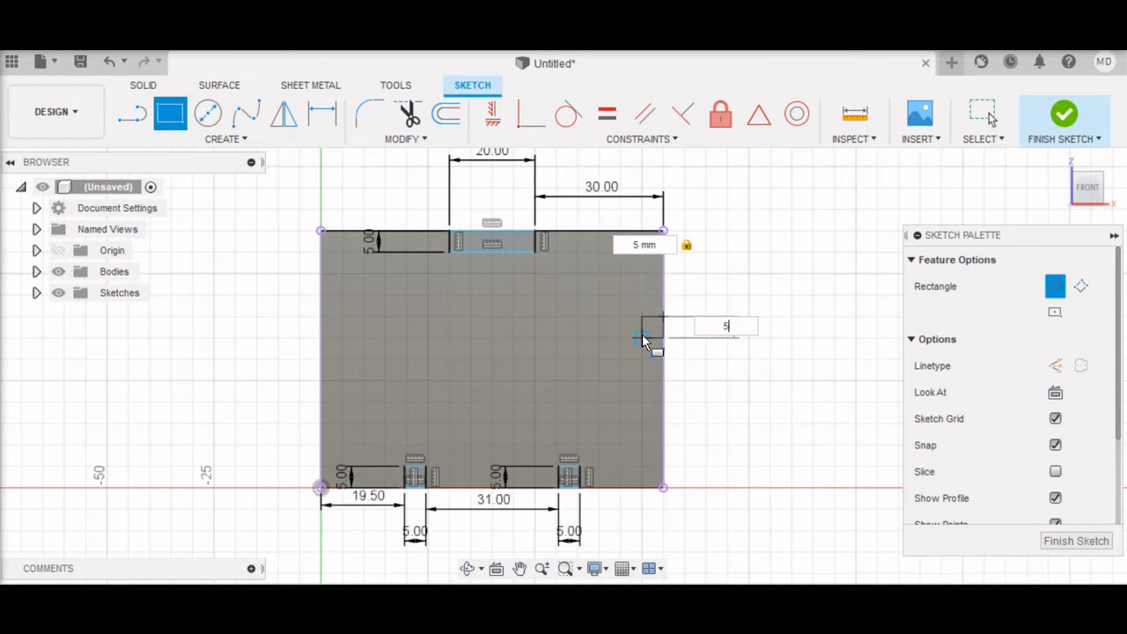
{"action": "key", "text": "Return"}
{"action": "key", "text": "Escape"}
Step: Draw a second 5 by 5 mm square inward from the right edge, its lower side about 20 mm above the plate's bottom edge
{"action": "key", "text": "r"}
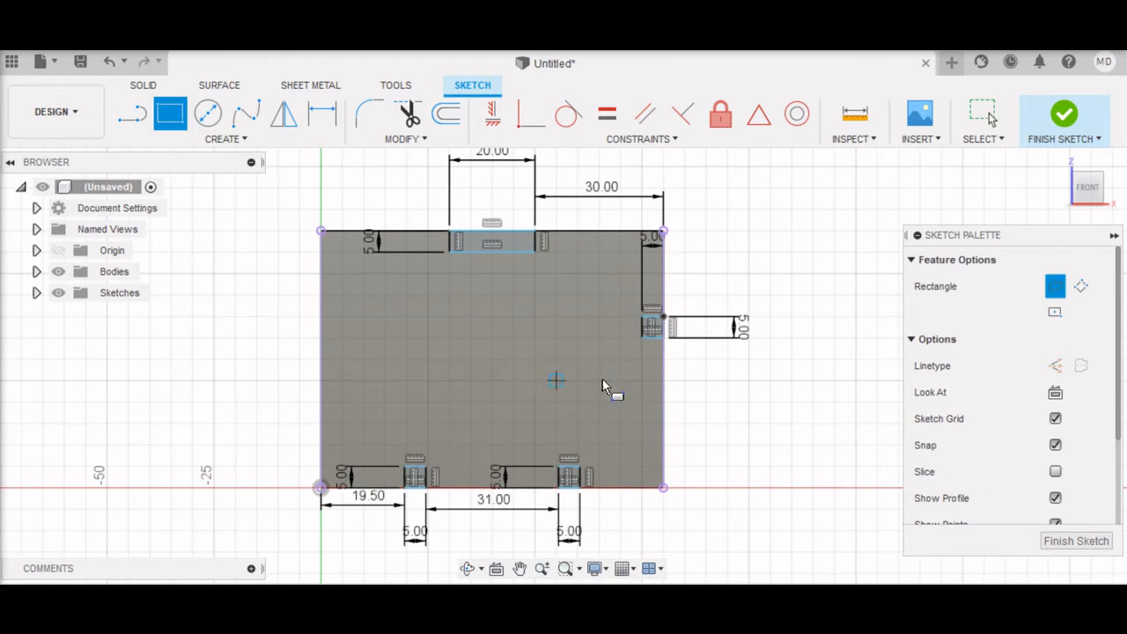
{"action": "left_click", "coordinate": [663, 381]}
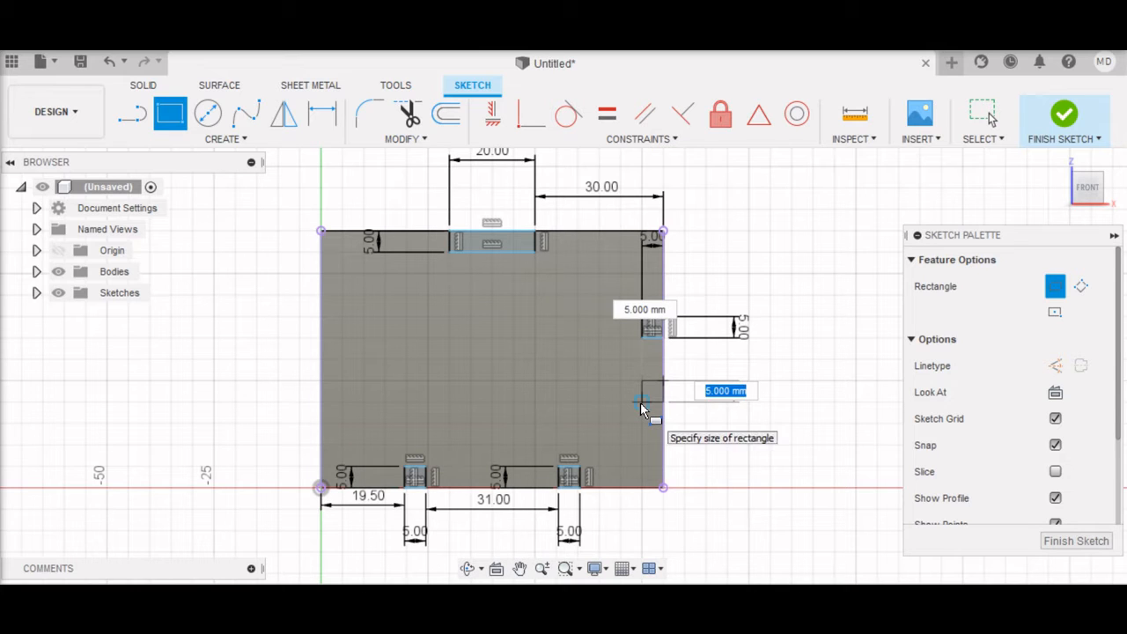
{"action": "type", "text": "5"}
{"action": "key", "text": "Tab"}
{"action": "type", "text": "5"}
{"action": "key", "text": "Return"}
{"action": "key", "text": "Escape"}
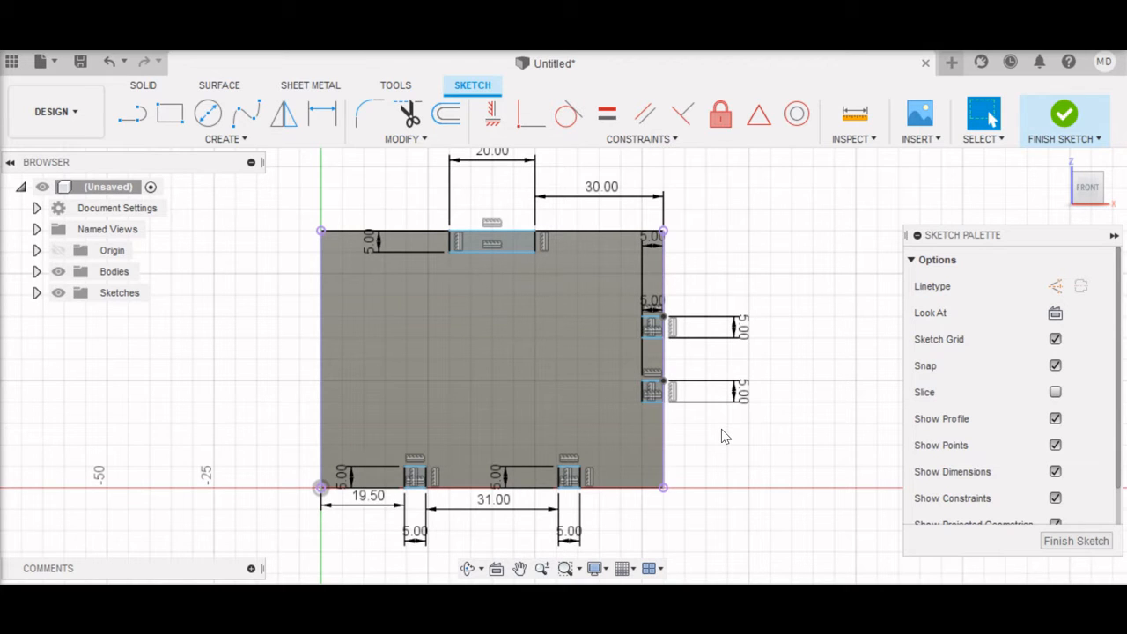
Step: Dimension the distance from the plate's top edge to the upper right-edge square at 20 mm
{"action": "key", "text": "d"}
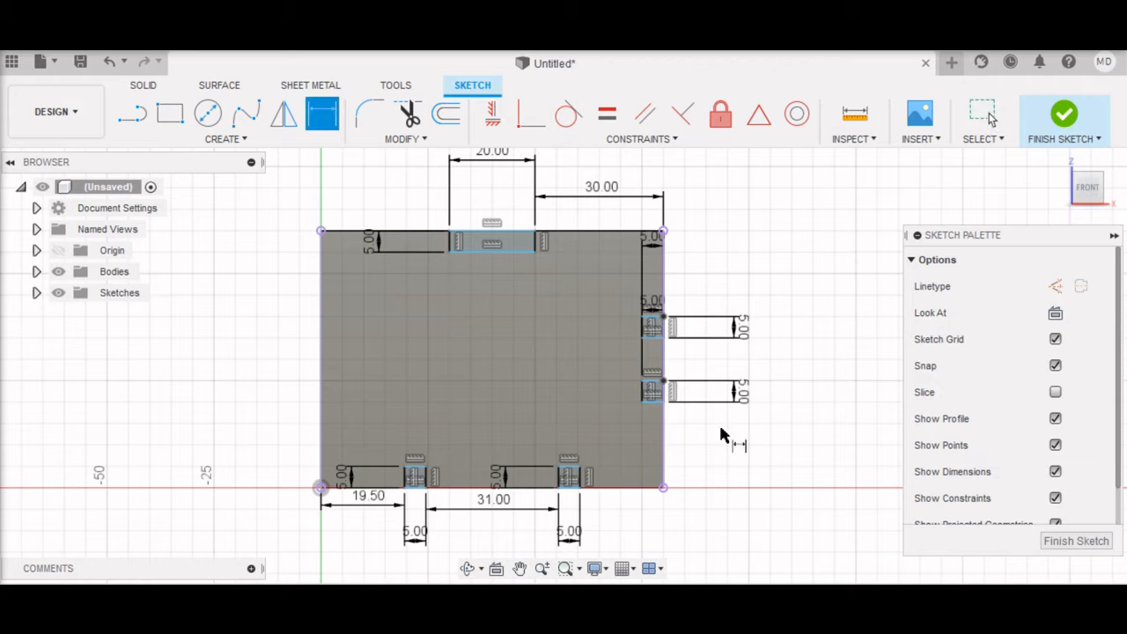
{"action": "left_click", "coordinate": [642, 315]}
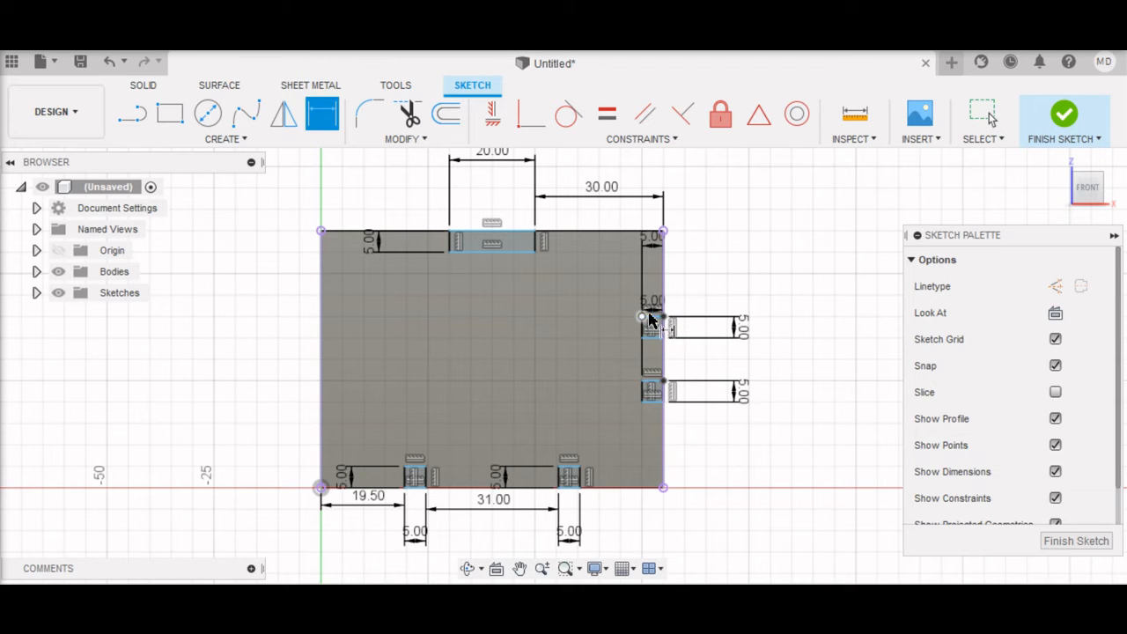
{"action": "left_click", "coordinate": [634, 232]}
{"action": "left_click", "coordinate": [721, 246]}
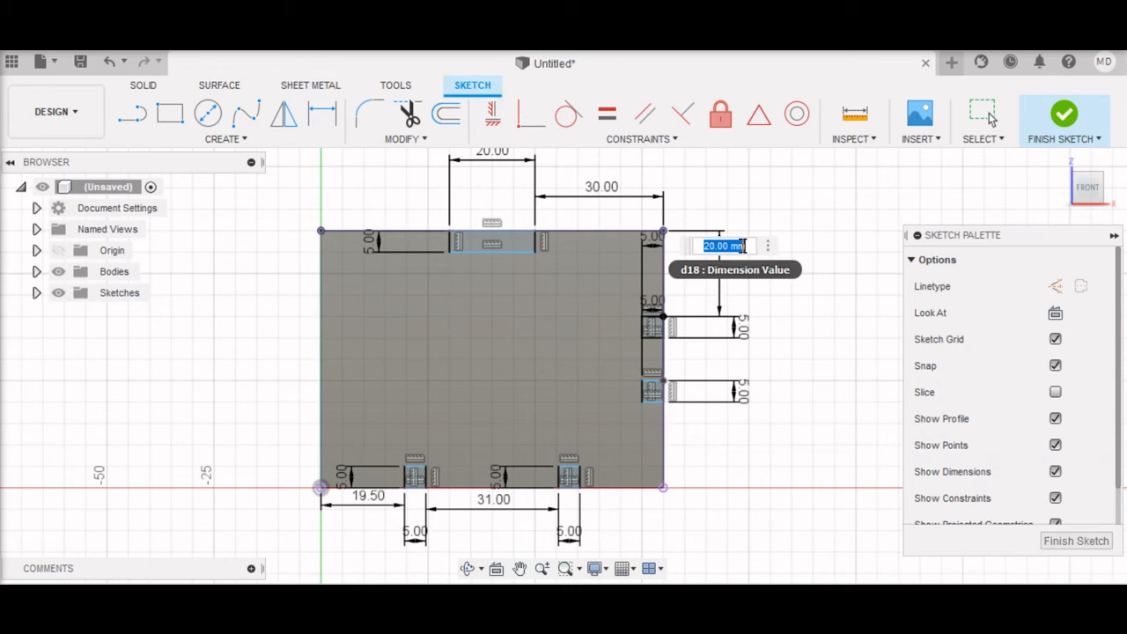
{"action": "key", "text": "Return"}
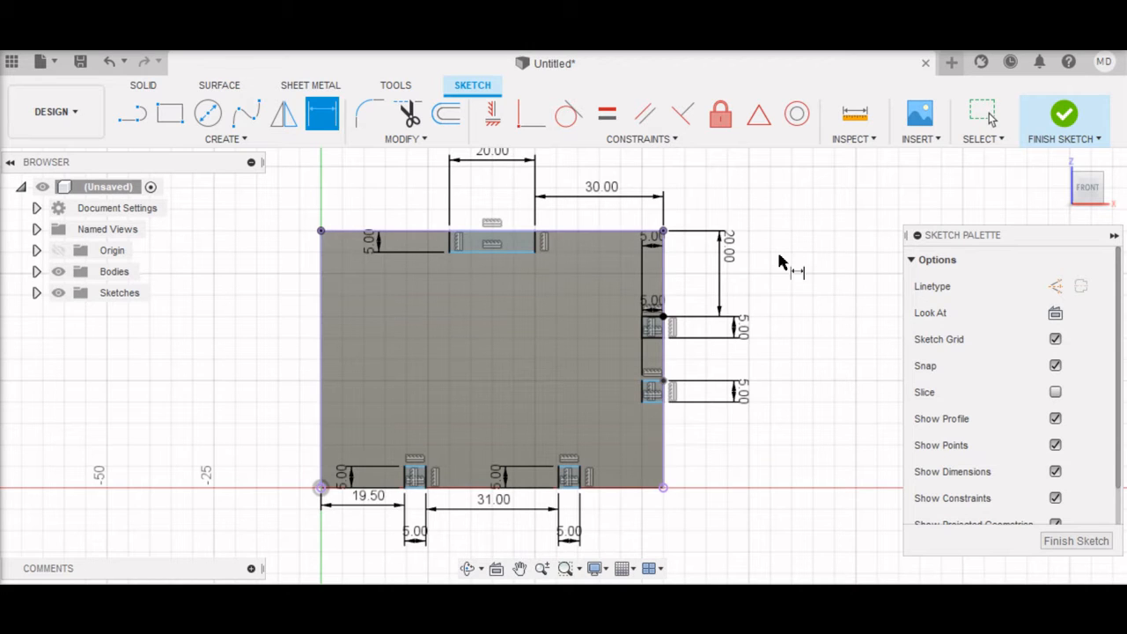
{"action": "key", "text": "Escape"}
Step: Dimension the distance from the plate's bottom edge to the lower right-edge square at 20 mm and finish the sketch
{"action": "left_click", "coordinate": [652, 402]}
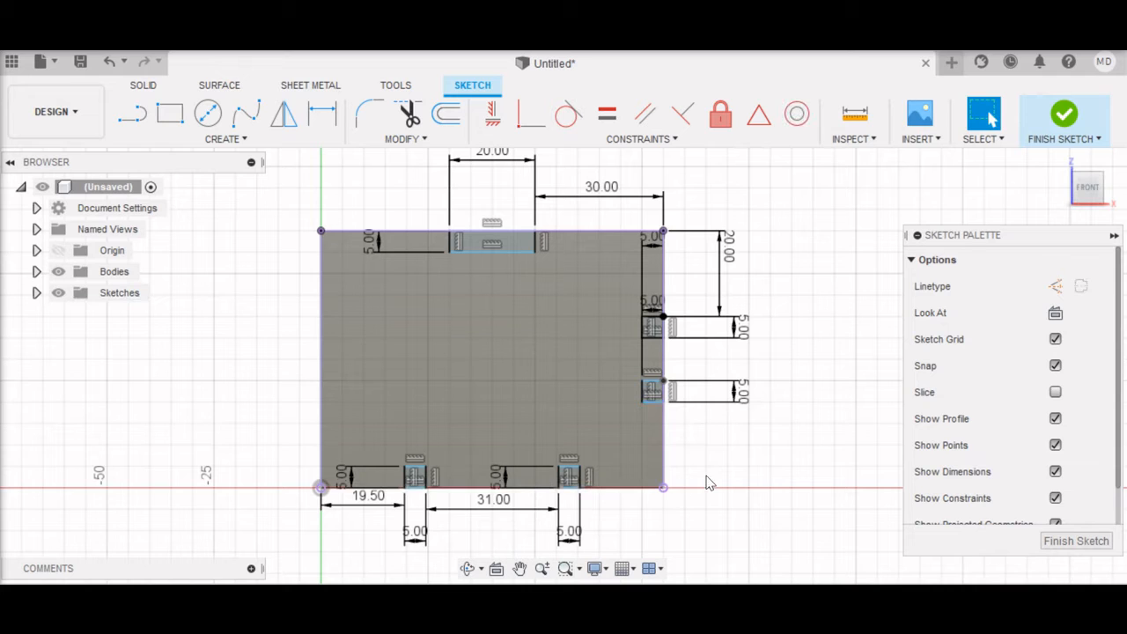
{"action": "key", "text": "d"}
{"action": "left_click", "coordinate": [658, 487]}
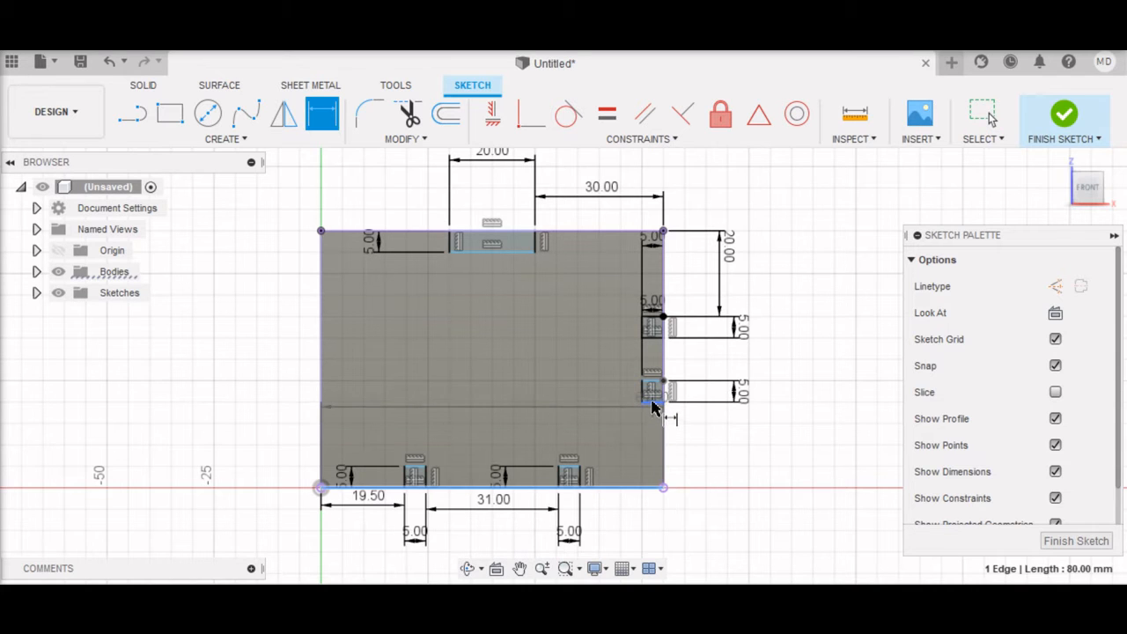
{"action": "left_click", "coordinate": [654, 402]}
{"action": "left_click", "coordinate": [720, 440]}
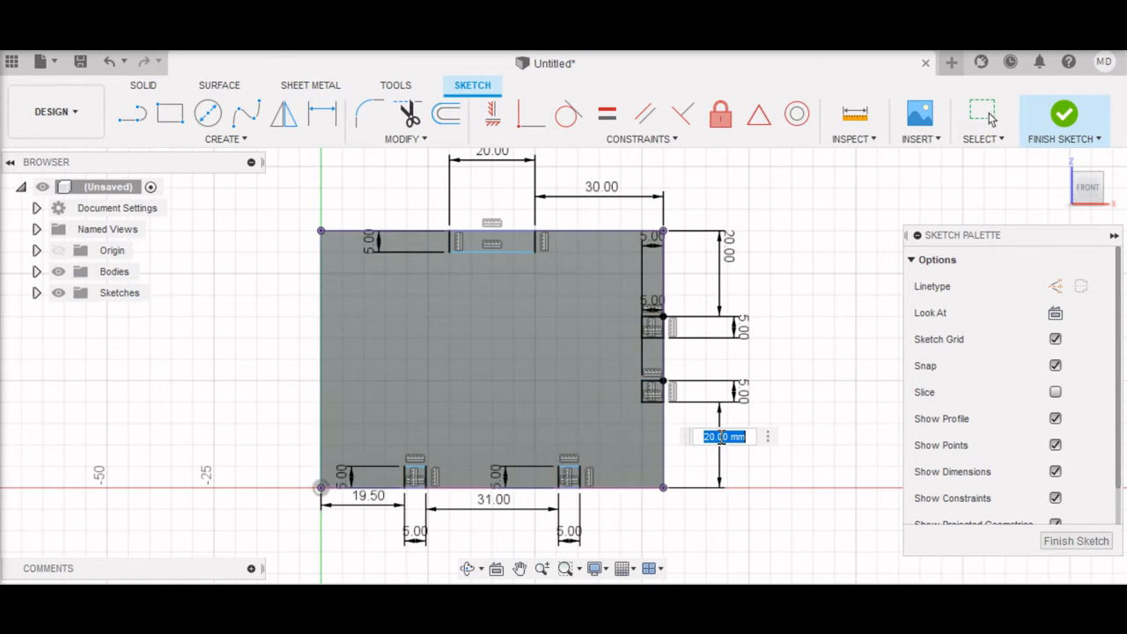
{"action": "key", "text": "Return"}
{"action": "left_click", "coordinate": [1064, 114]}
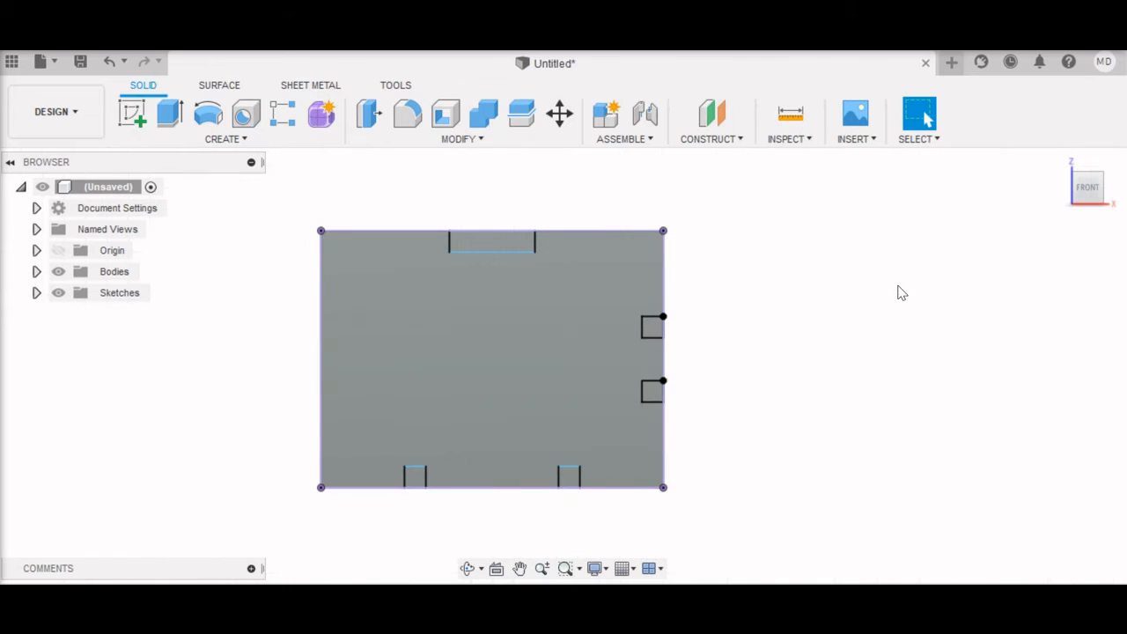
Step: Extrude the two squares on the plate's bottom edge by -25 mm so they join the plate as pegs
{"action": "left_click_drag", "start_coordinate": [819, 424], "coordinate": [803, 403]}
{"action": "key", "text": "Escape"}
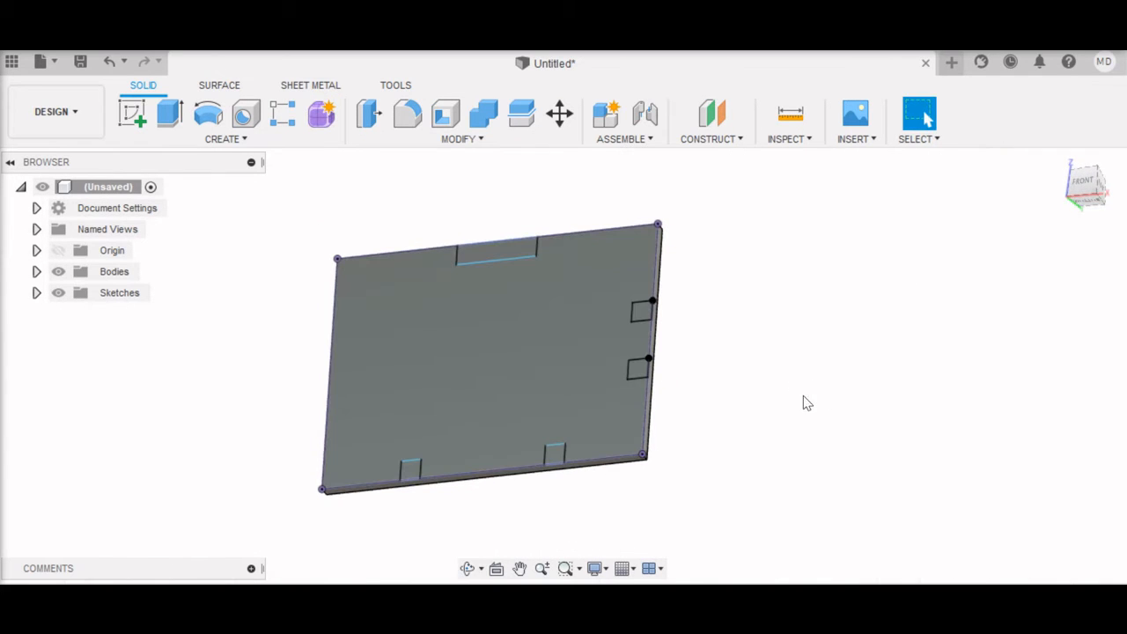
{"action": "key", "text": "e"}
{"action": "left_click", "coordinate": [554, 456]}
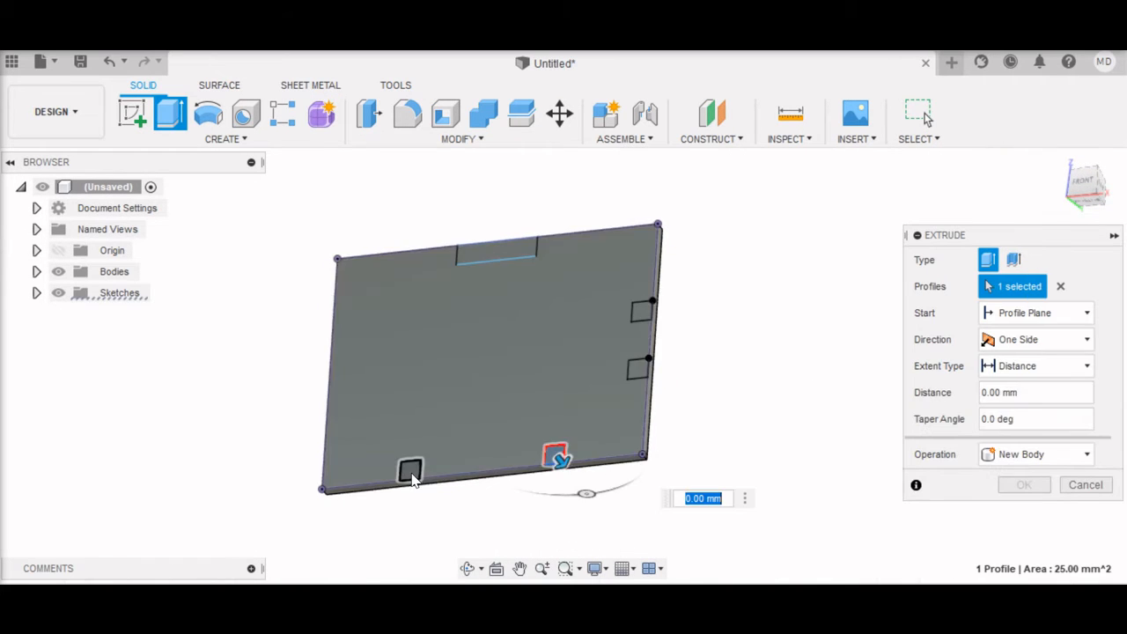
{"action": "left_click", "coordinate": [410, 469]}
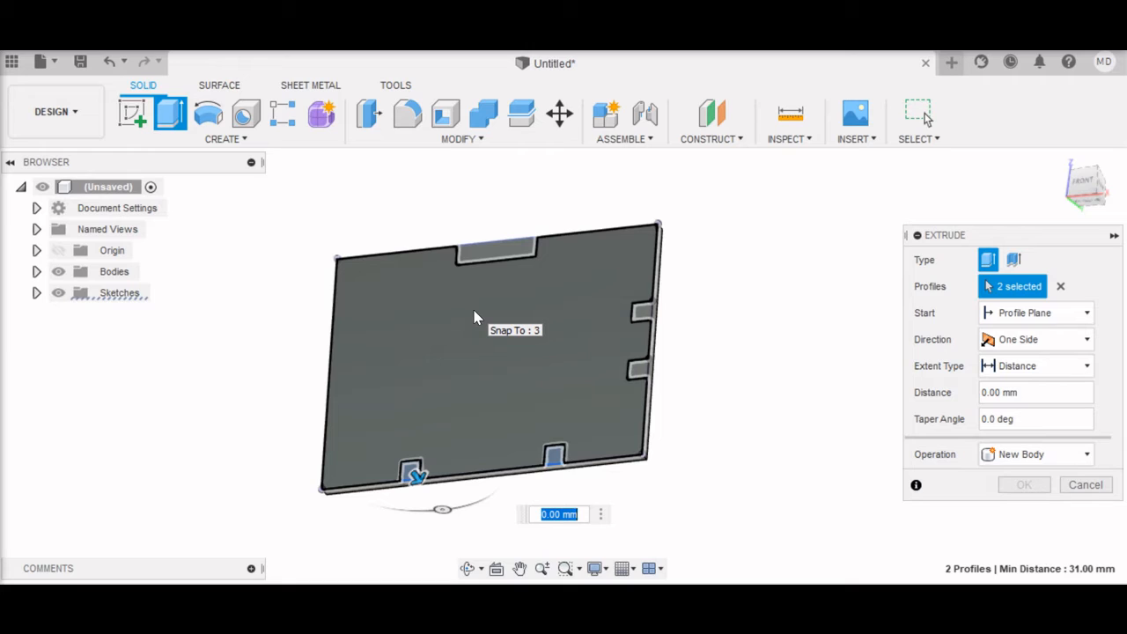
{"action": "type", "text": "25"}
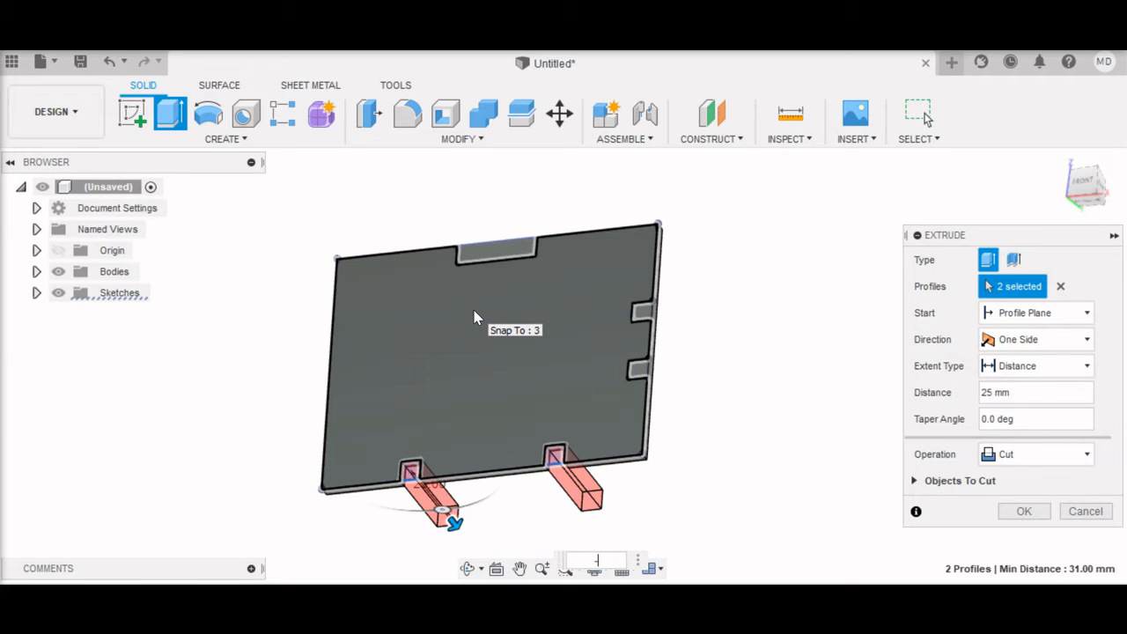
{"action": "key", "text": "Return"}
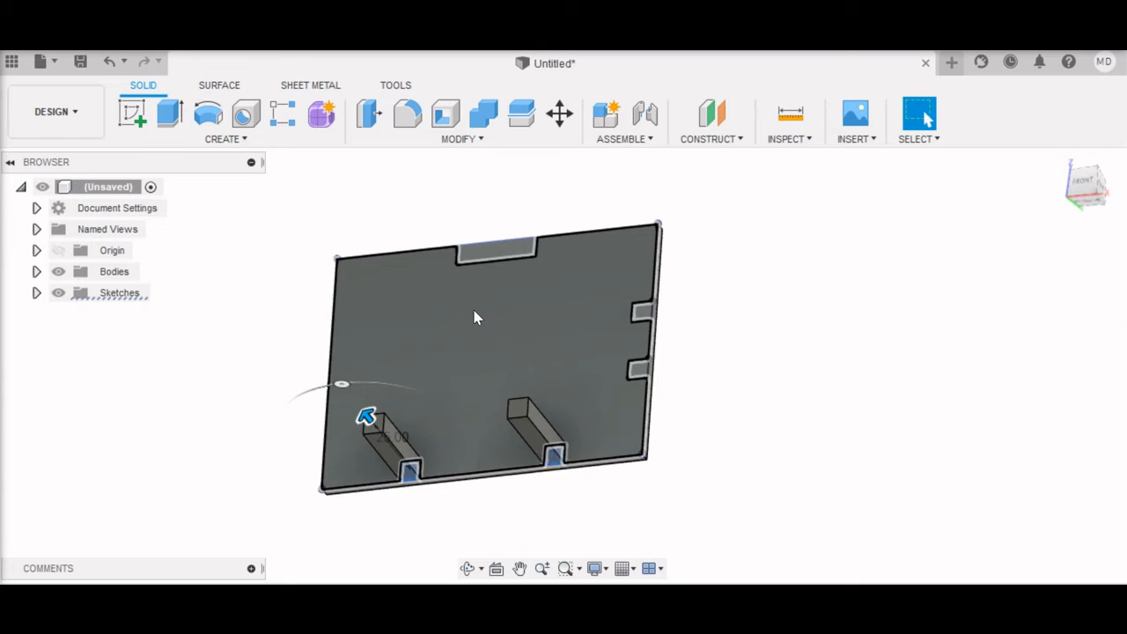
Step: Show Sketch2 again and extrude the two right-edge squares into pegs less than half as long as the bottom pegs
{"action": "key", "text": "e"}
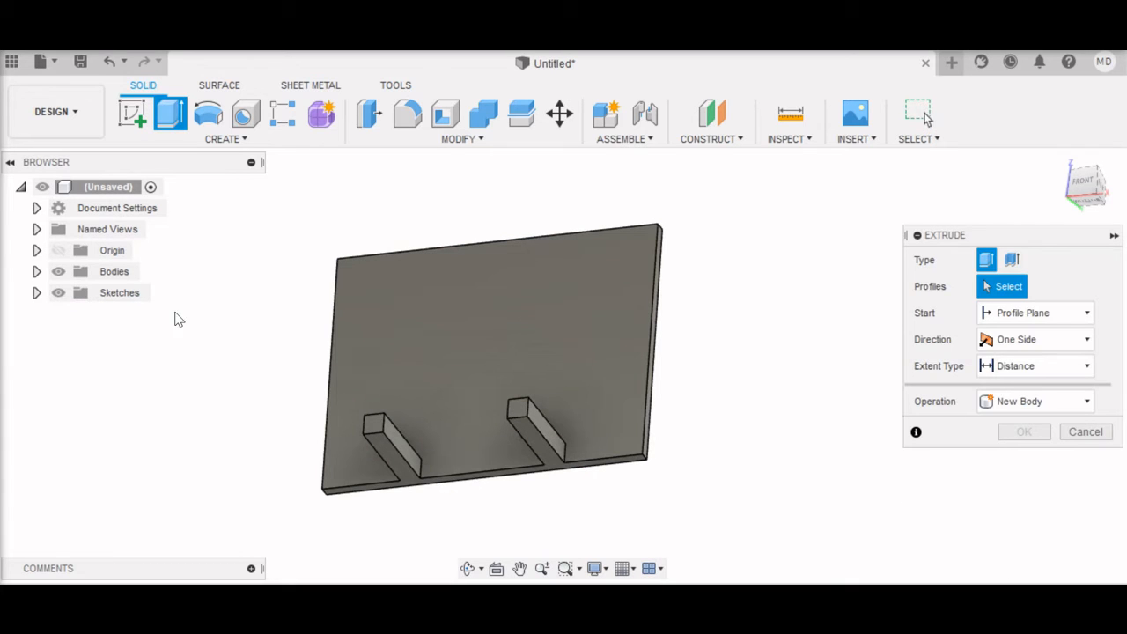
{"action": "left_click", "coordinate": [36, 292]}
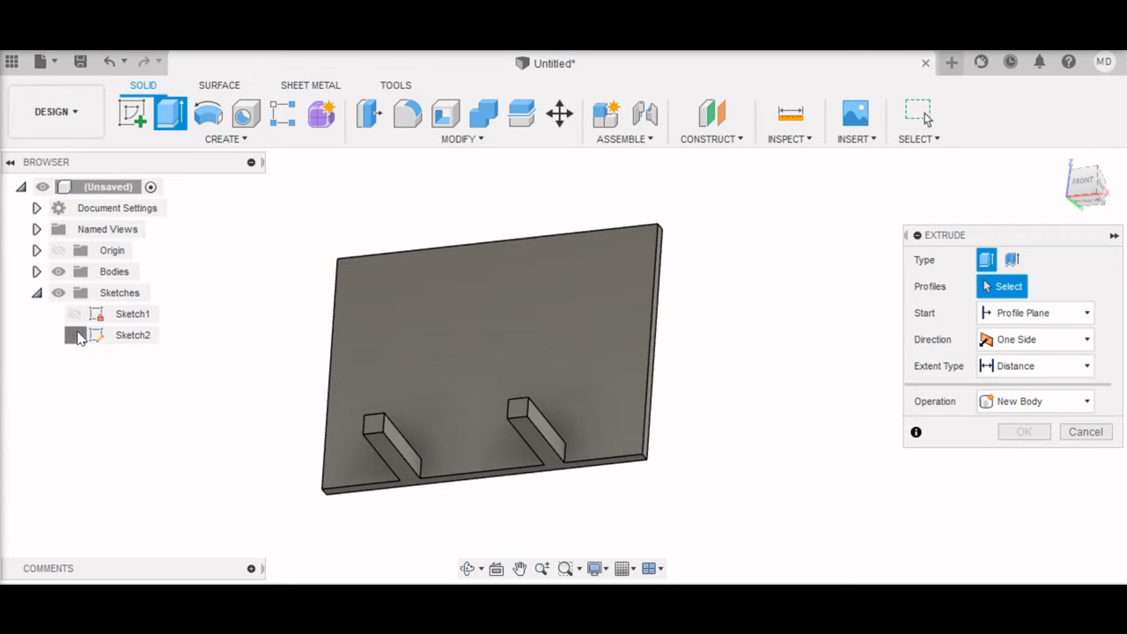
{"action": "left_click", "coordinate": [74, 335]}
{"action": "left_click", "coordinate": [638, 368]}
{"action": "left_click", "coordinate": [643, 314]}
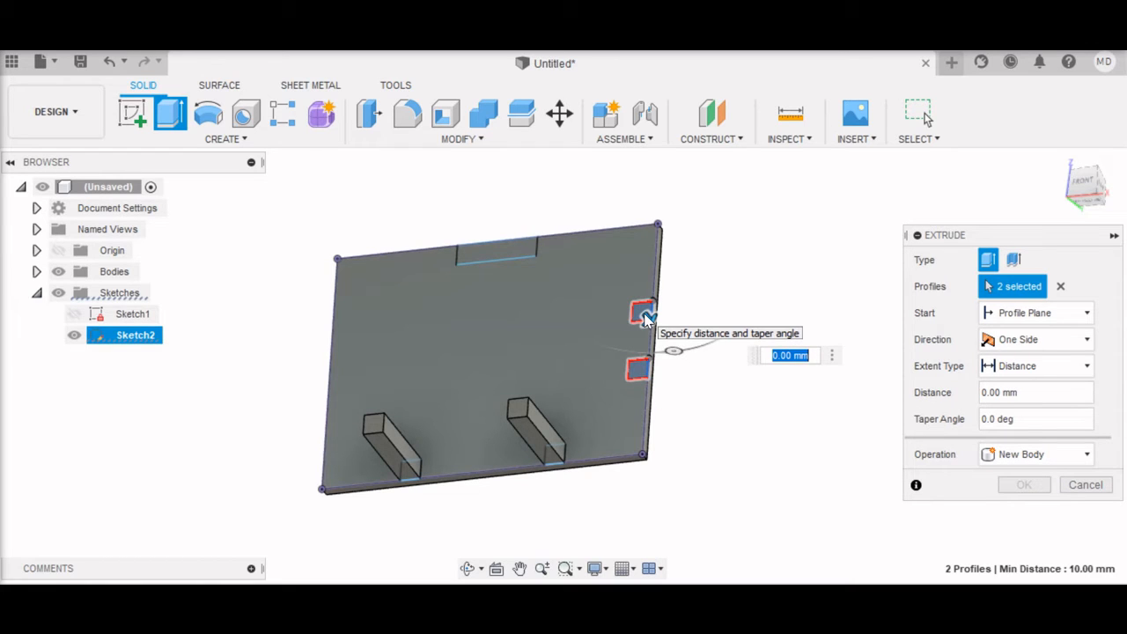
{"action": "key", "text": "BackSpace"}
{"action": "key", "text": "Return"}
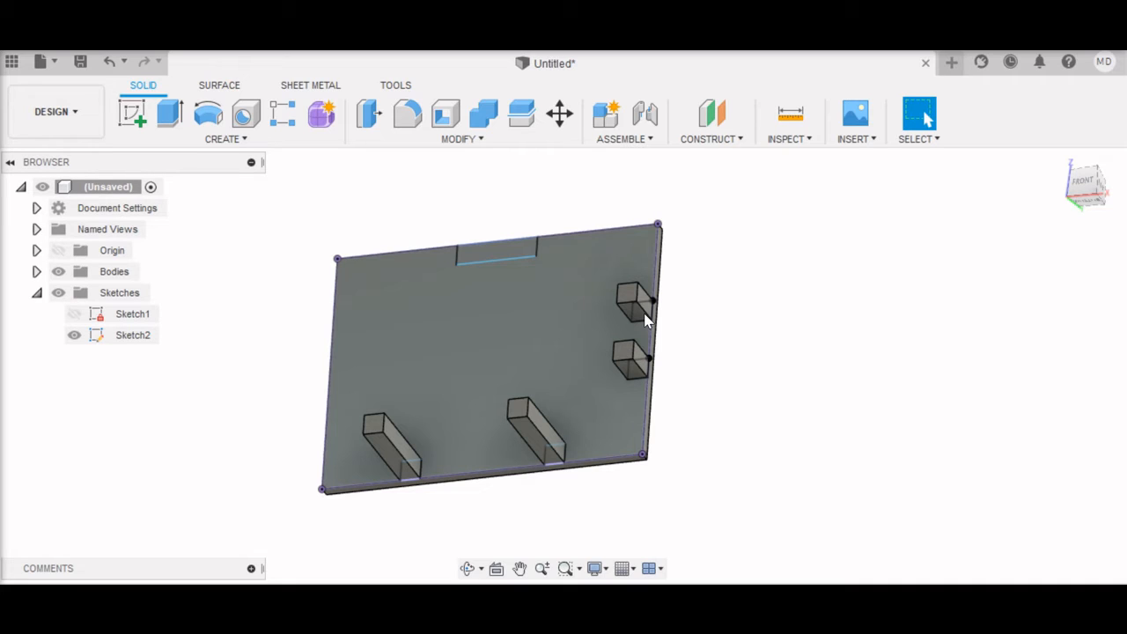
Step: Extrude the 20 by 5 mm rectangle at the plate's top edge by -35 mm, joined to the plate
{"action": "left_click", "coordinate": [495, 254]}
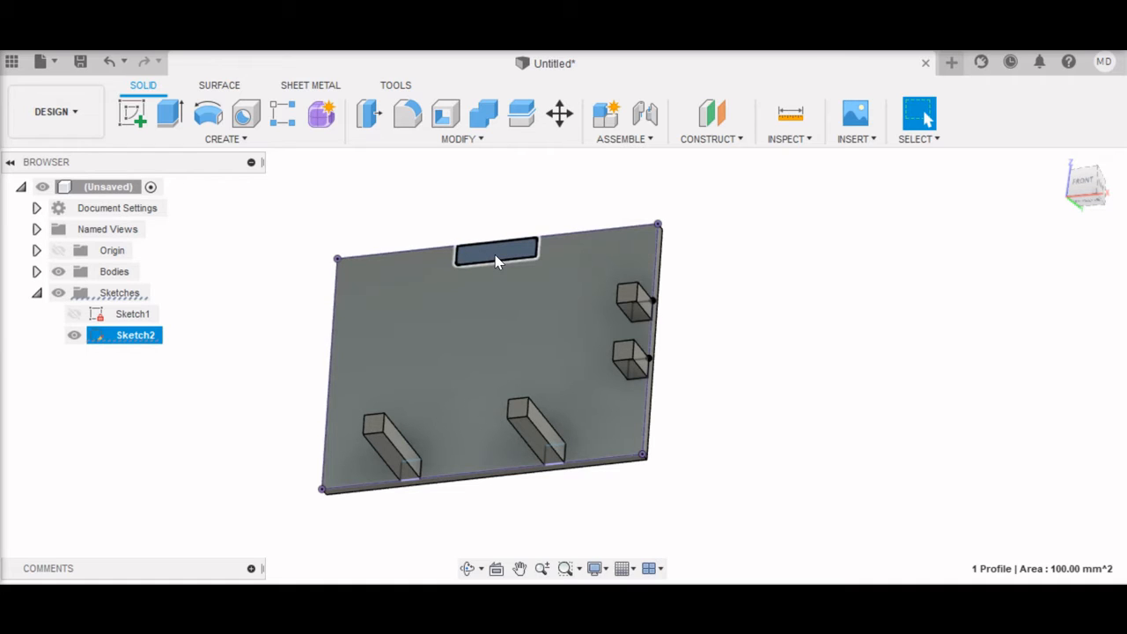
{"action": "key", "text": "e"}
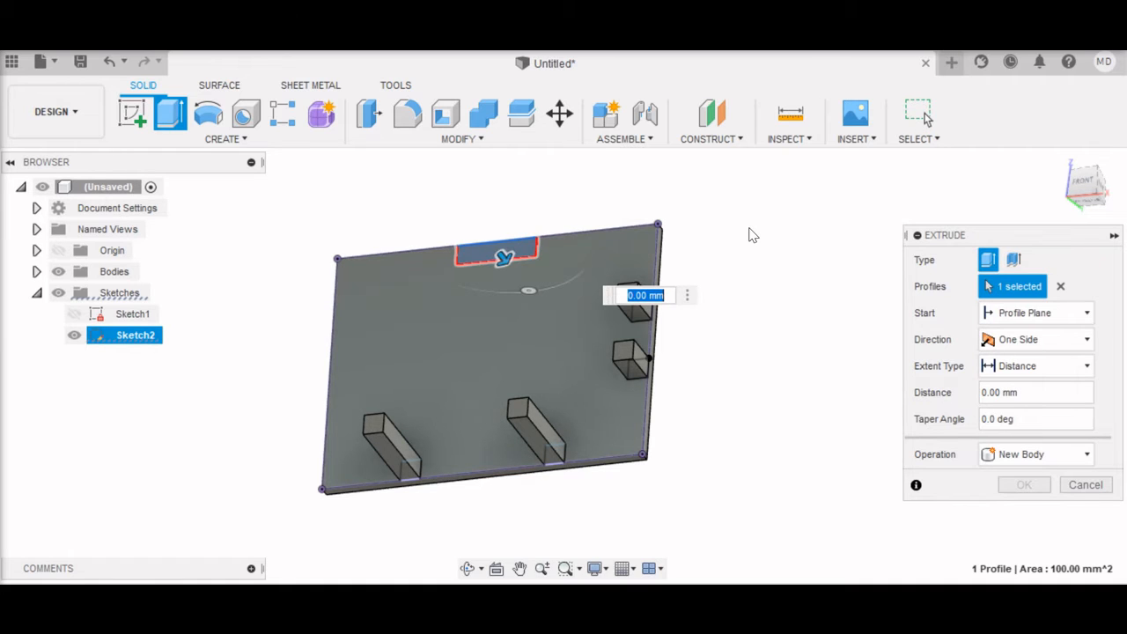
{"action": "type", "text": "-35"}
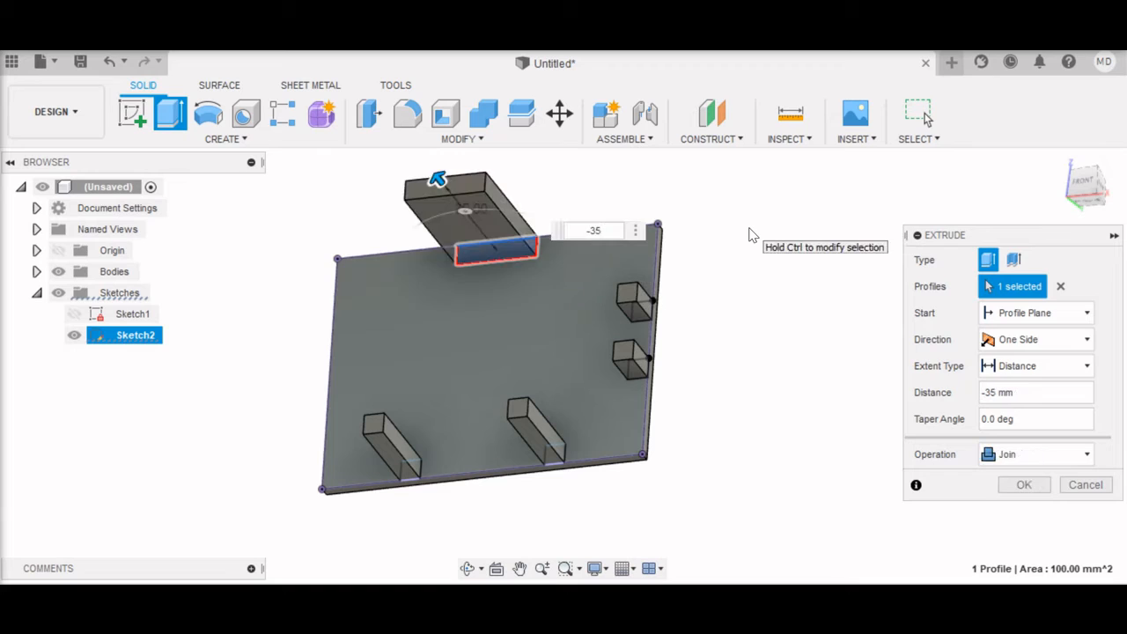
{"action": "key", "text": "Return"}
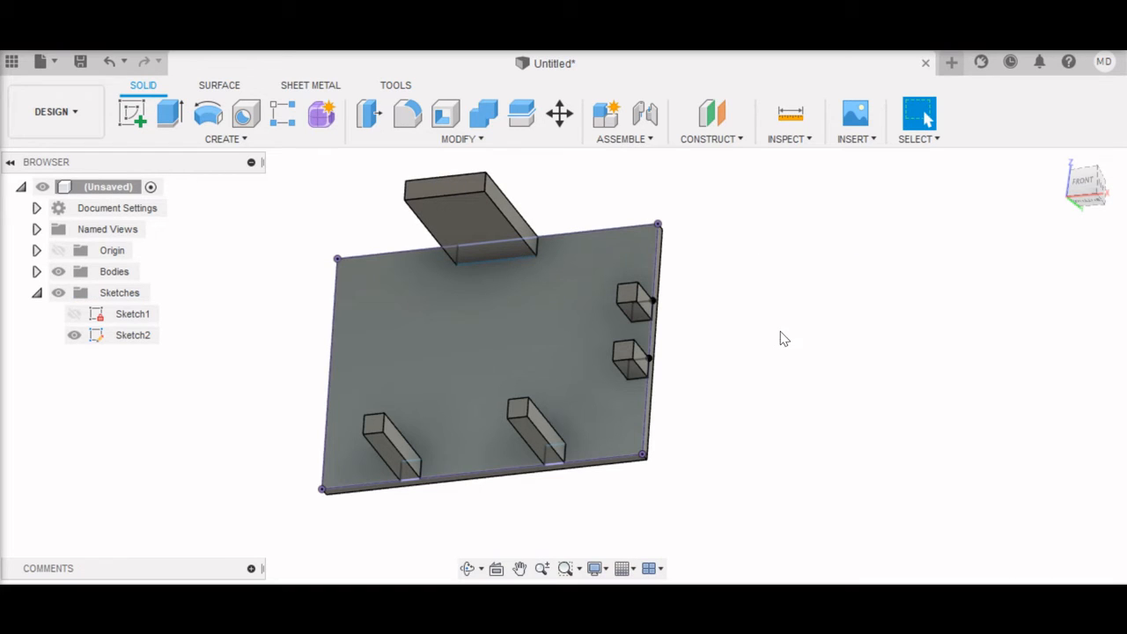
Step: Create a sketch on the right side face of the 25 mm bottom peg
{"action": "left_click", "coordinate": [1105, 190]}
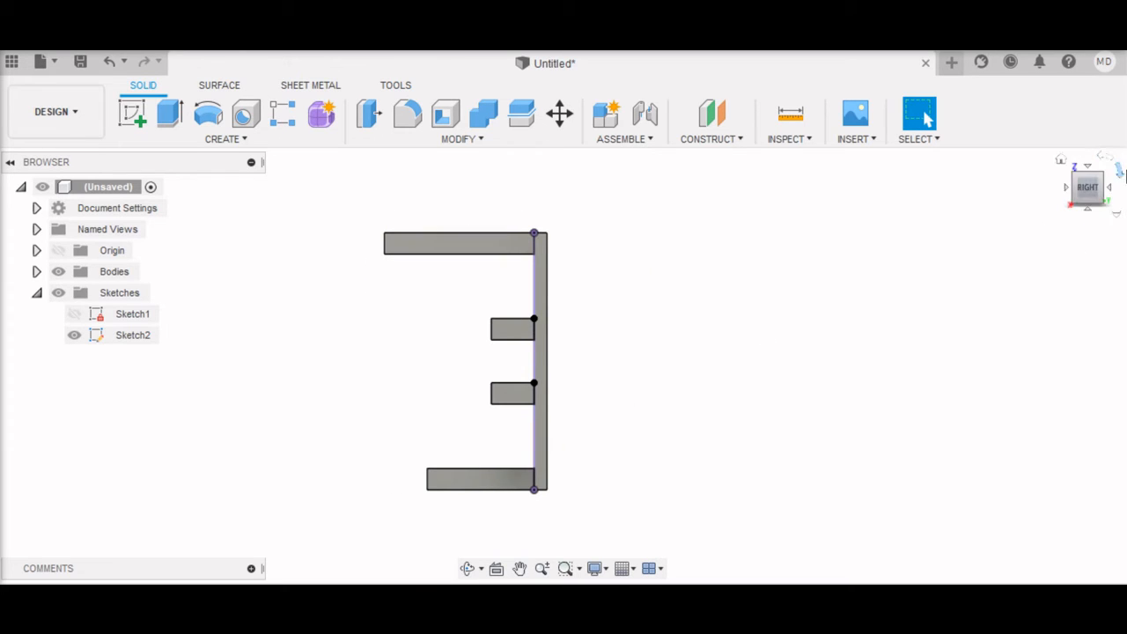
{"action": "left_click", "coordinate": [1119, 171]}
{"action": "mouse_move", "coordinate": [875, 244]}
{"action": "middle_mouse_down"}
{"action": "mouse_move", "coordinate": [804, 281]}
{"action": "mouse_move", "coordinate": [764, 286]}
{"action": "middle_mouse_up"}
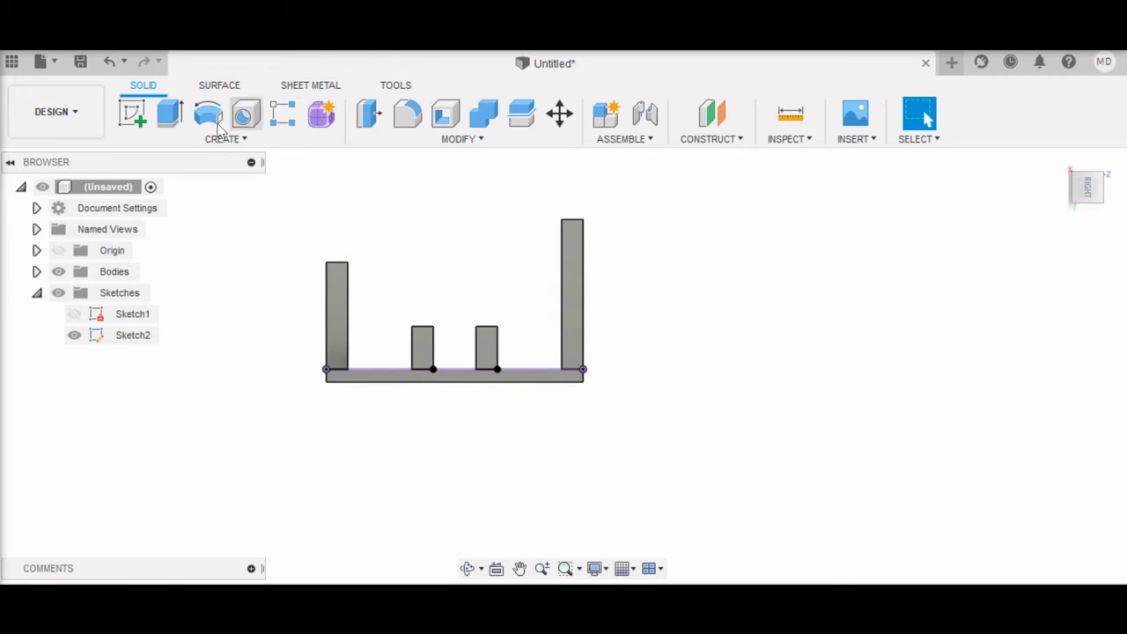
{"action": "left_click", "coordinate": [129, 119]}
{"action": "left_click", "coordinate": [338, 352]}
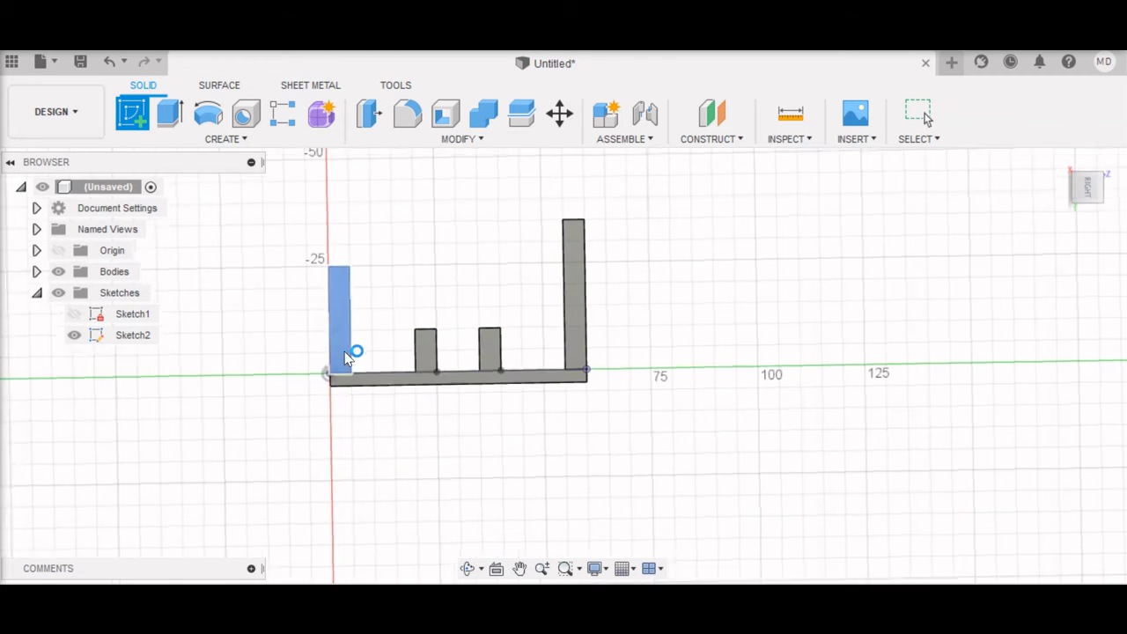
{"action": "left_click", "coordinate": [1119, 173]}
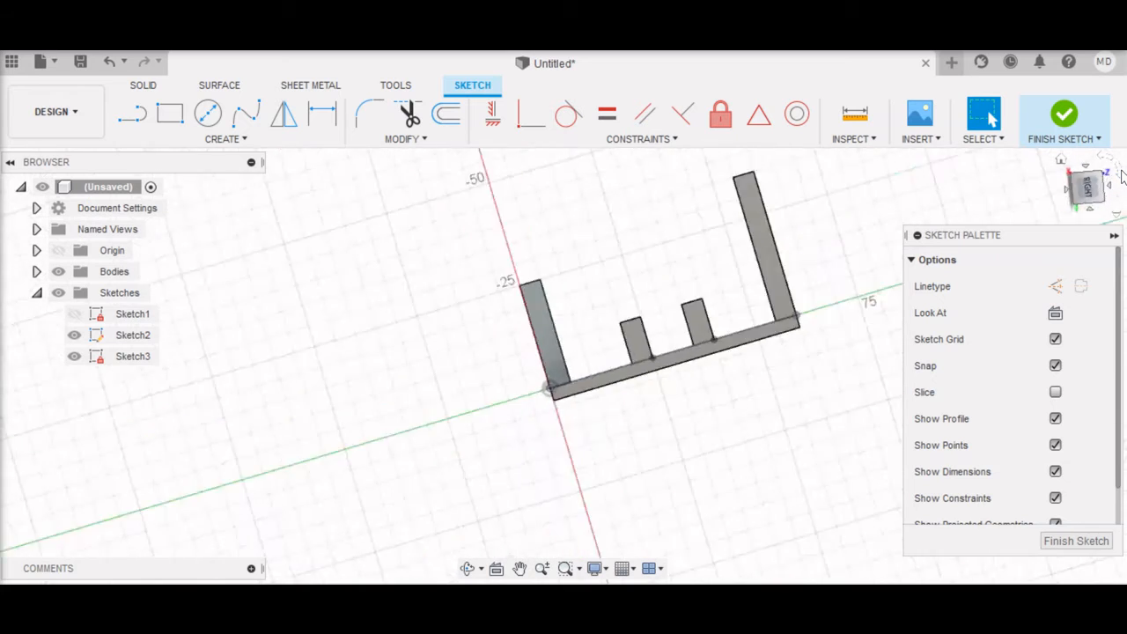
{"action": "middle_click_drag", "start_coordinate": [855, 221], "coordinate": [621, 253]}
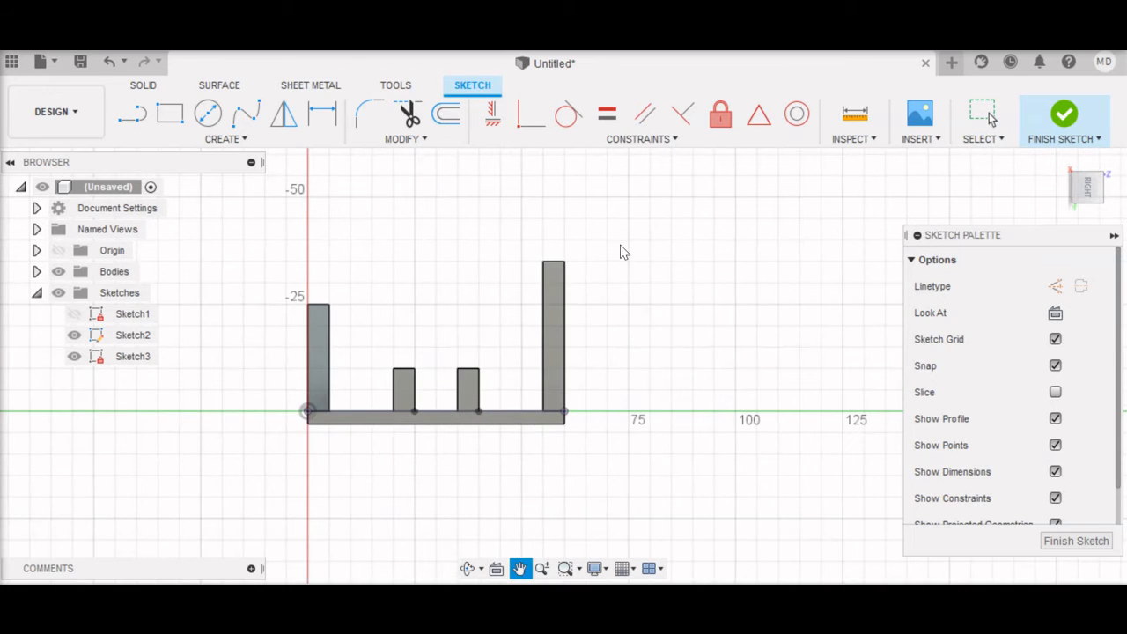
Step: Draw a 20 mm line from the outer end corner of the 25 mm peg, slanting inward at about 135.6 degrees
{"action": "left_click", "coordinate": [133, 113]}
{"action": "left_click", "coordinate": [317, 304]}
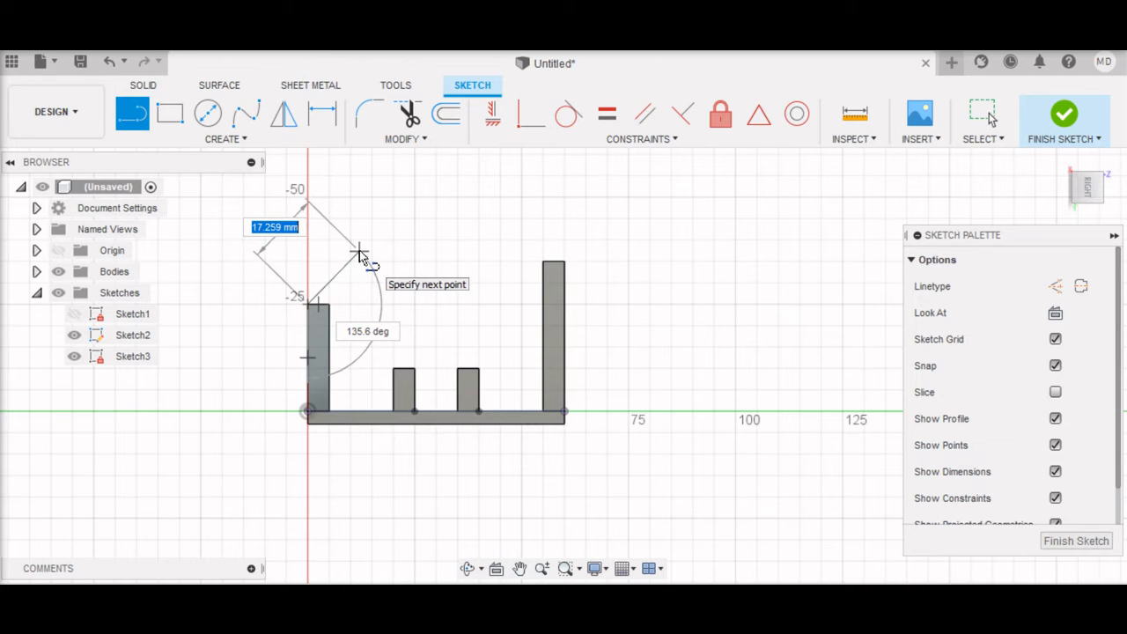
{"action": "type", "text": "20"}
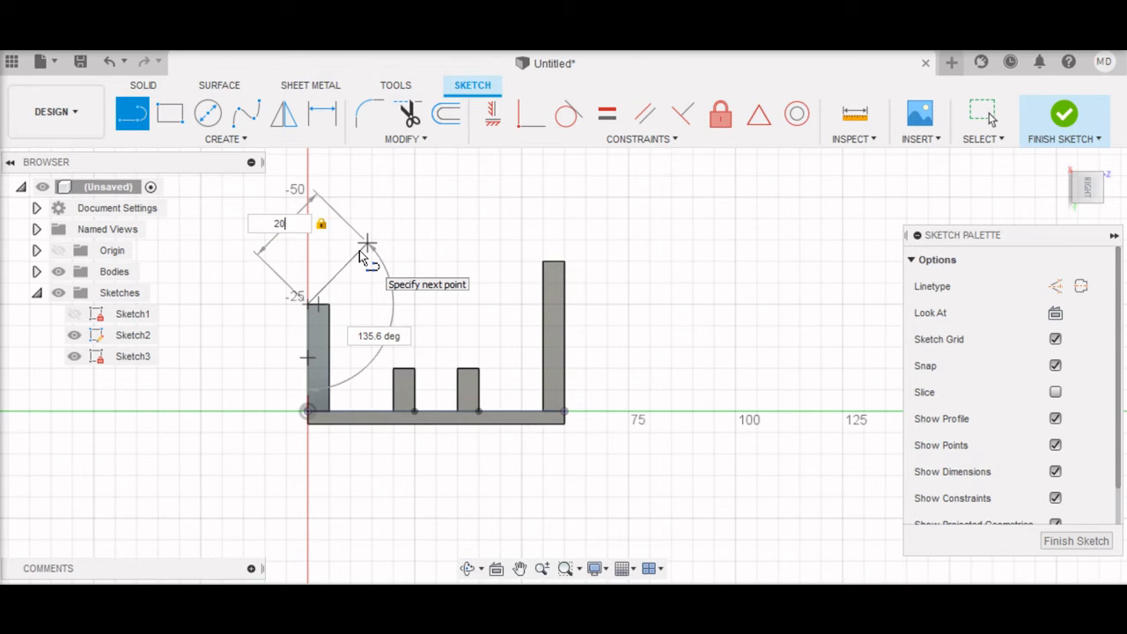
{"action": "key", "text": "Escape"}
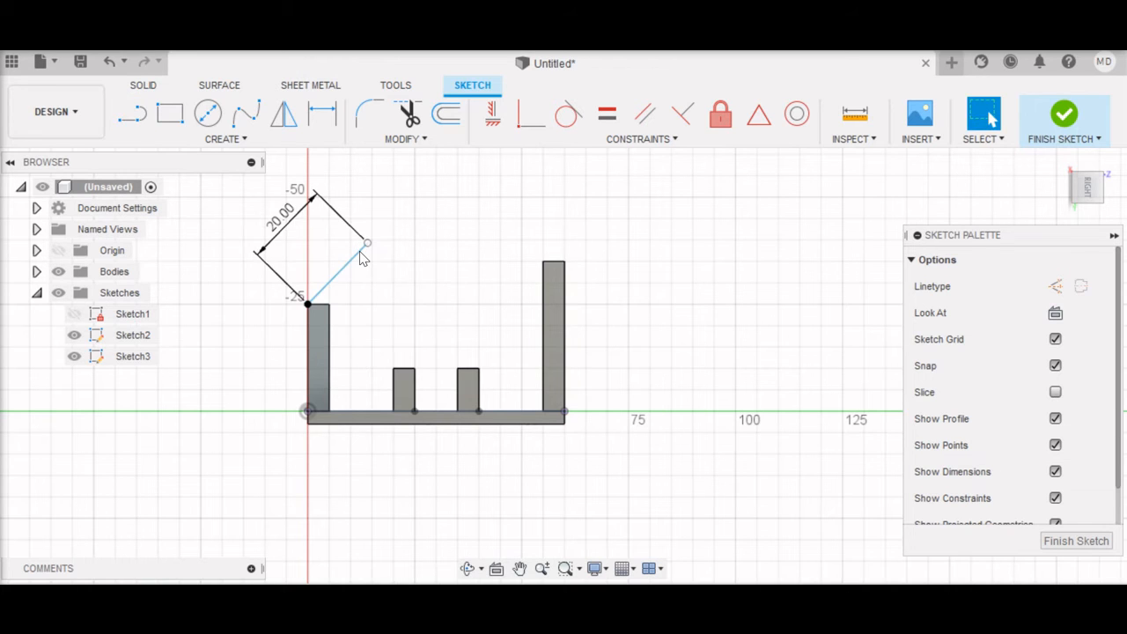
Step: Complete the angled strip with a parallel line from the peg's inner end corner and a closing line to the 20 mm line's end, and finish the sketch
{"action": "key", "text": "l"}
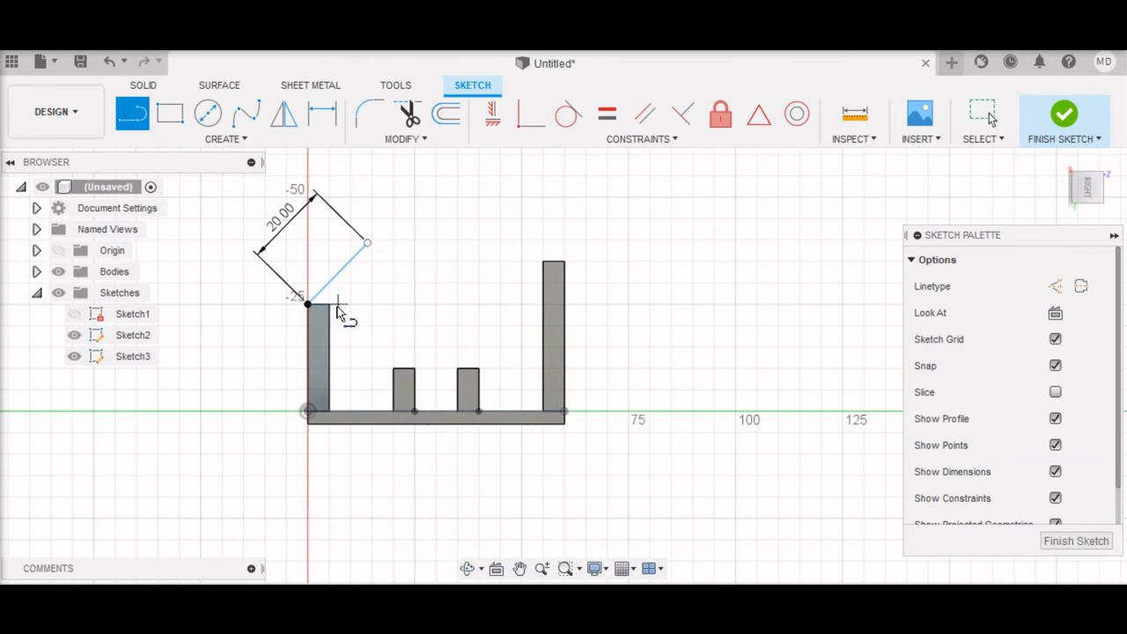
{"action": "left_click", "coordinate": [328, 308]}
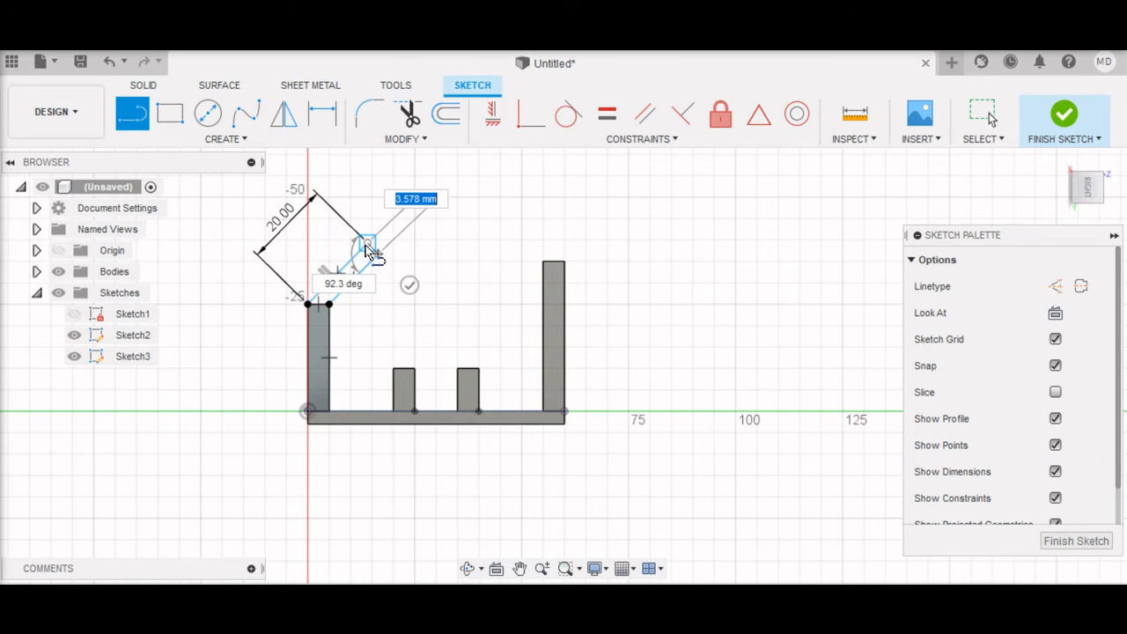
{"action": "left_click", "coordinate": [367, 245]}
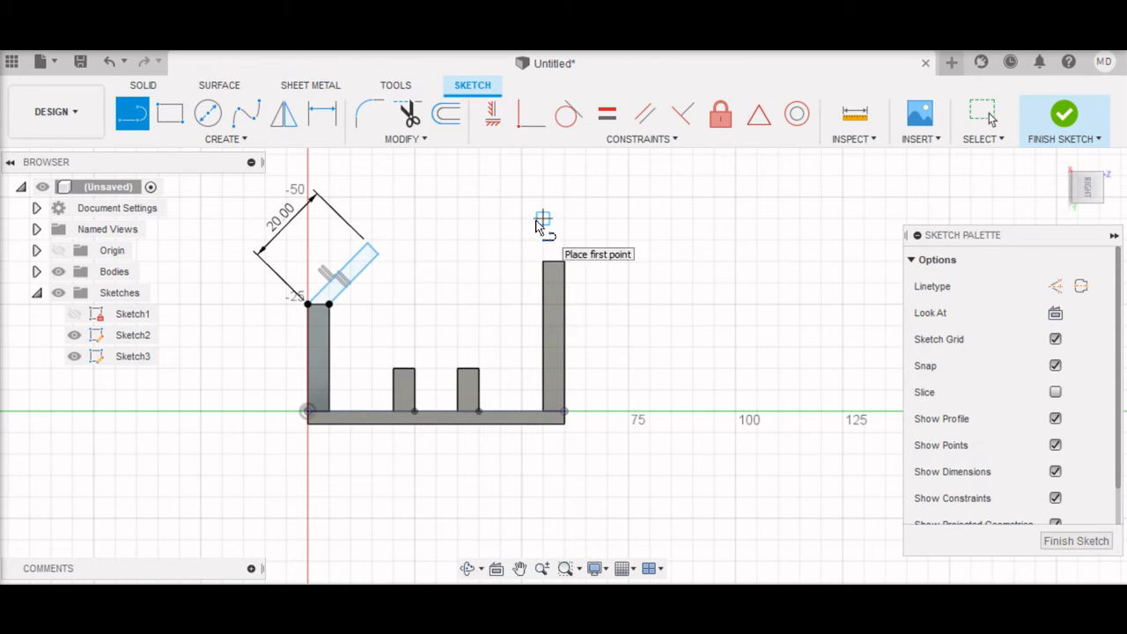
{"action": "left_click", "coordinate": [1065, 122]}
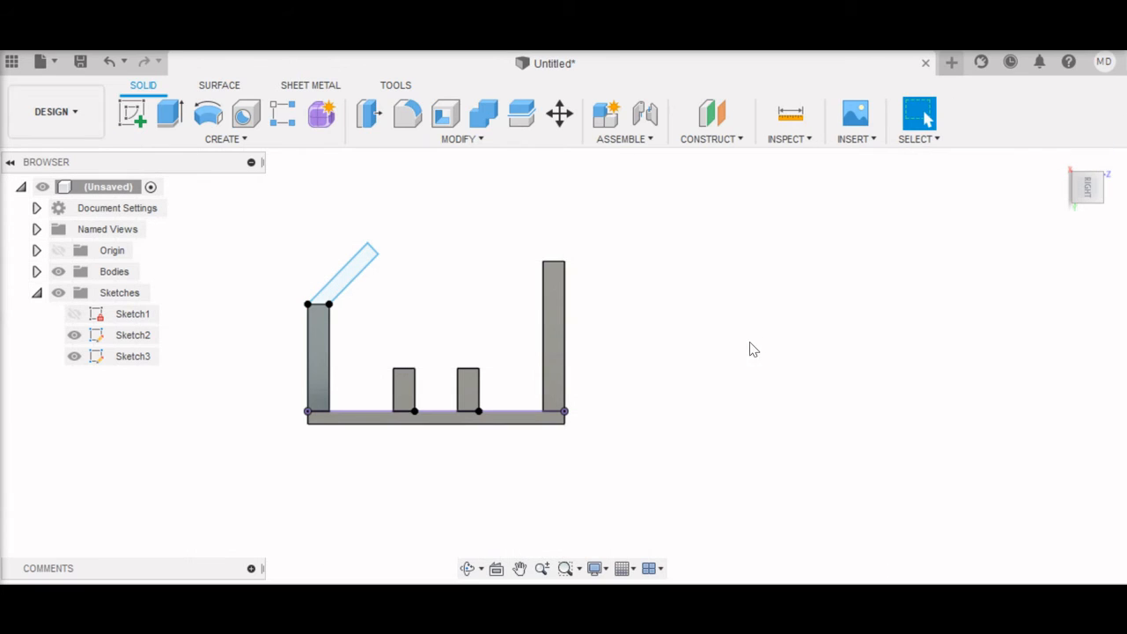
Step: Extrude the angled strip by -5 mm, joined to the peg
{"action": "key", "text": "e"}
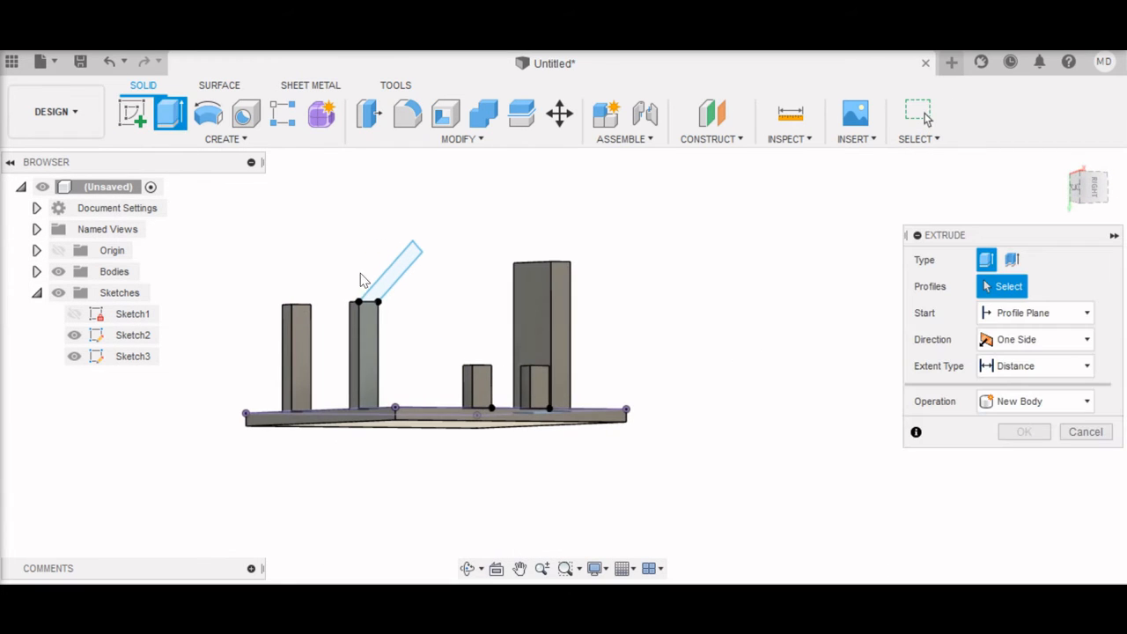
{"action": "left_click", "coordinate": [383, 293]}
{"action": "left_click_drag", "start_coordinate": [398, 262], "coordinate": [461, 285]}
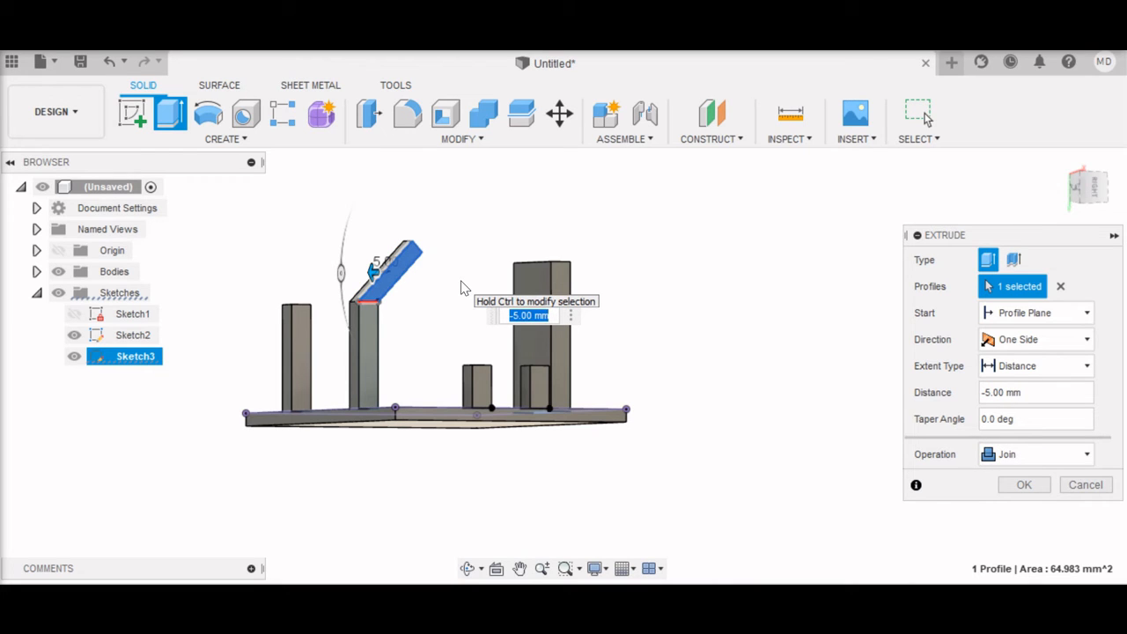
{"action": "key", "text": "Return"}
Step: Show Sketch3 instead of Sketch2 and extrude its angled strip by -5 mm as a join, starting from the other 25 mm peg's side face
{"action": "key", "text": "e"}
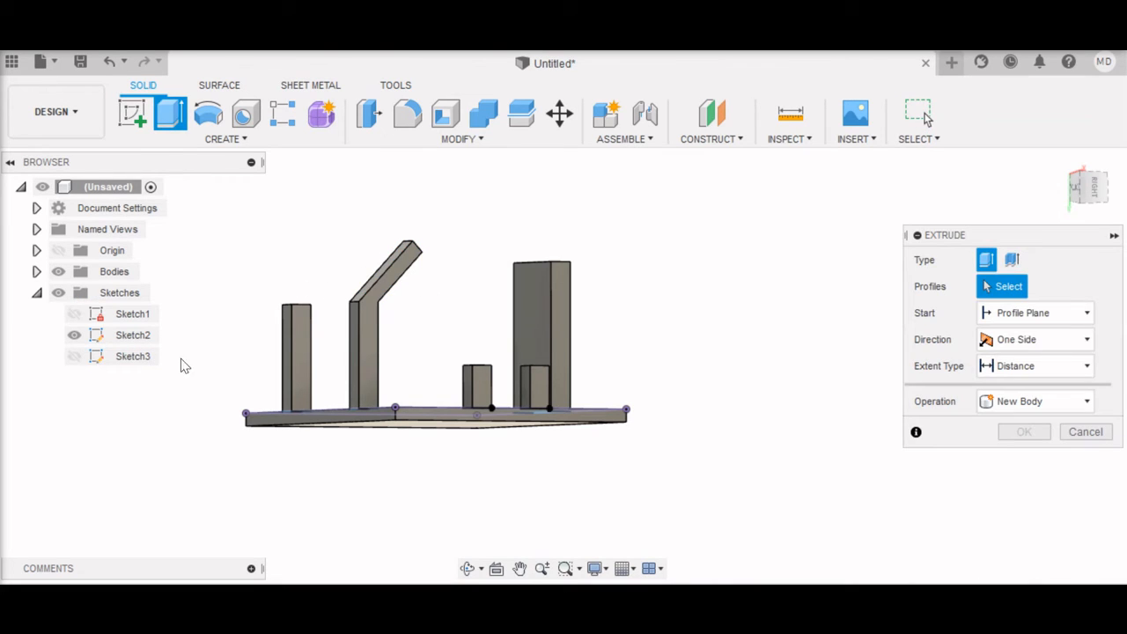
{"action": "left_click", "coordinate": [73, 355]}
{"action": "left_click", "coordinate": [74, 334]}
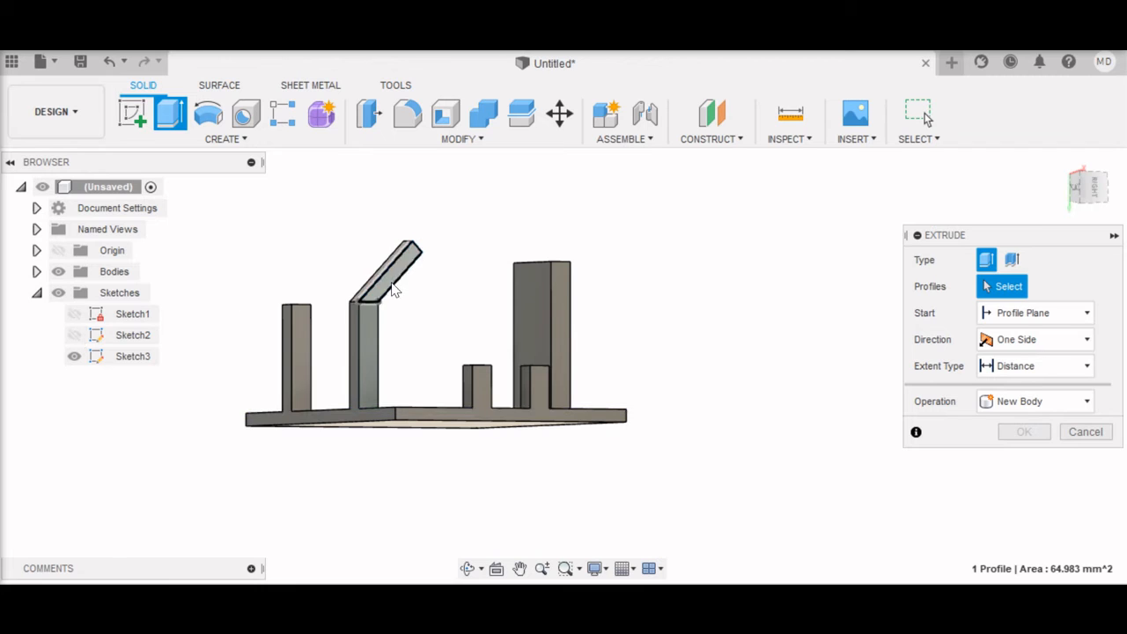
{"action": "left_click", "coordinate": [392, 289]}
{"action": "left_click", "coordinate": [1013, 319]}
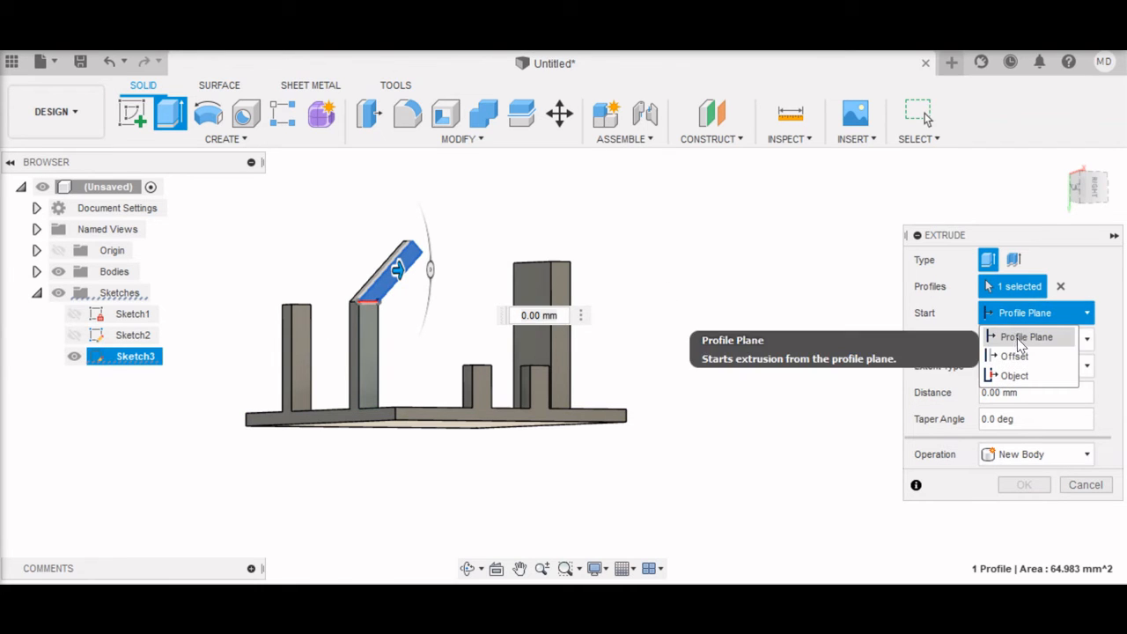
{"action": "left_click", "coordinate": [1022, 377]}
{"action": "left_click", "coordinate": [298, 343]}
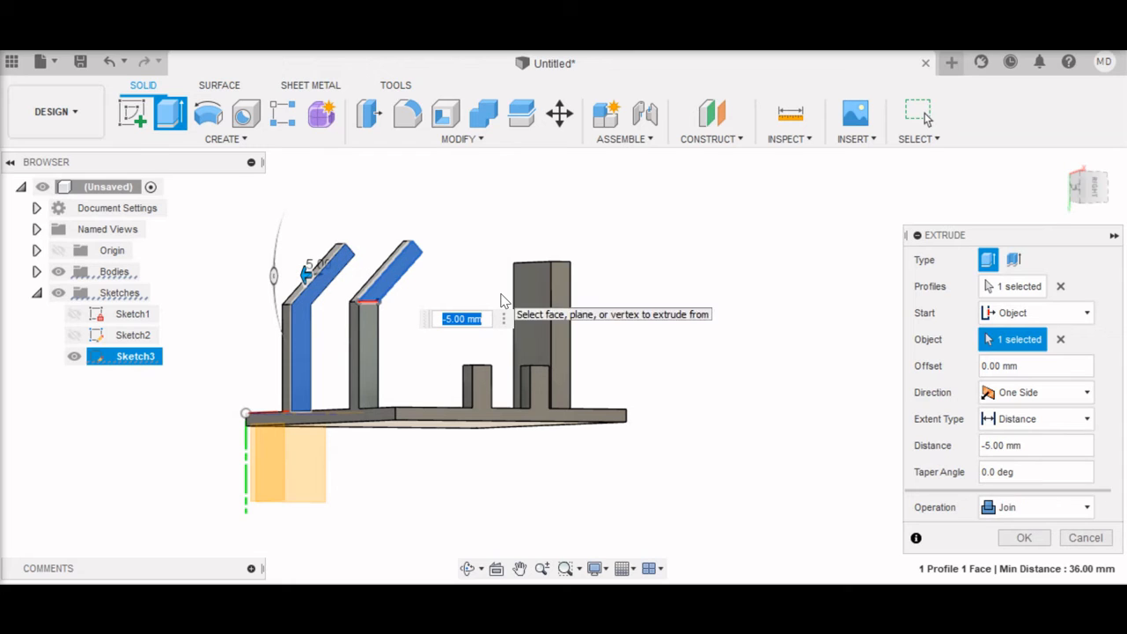
{"action": "key", "text": "Return"}
Step: Create a sketch on the end face of the 35 mm tall block at the plate's top edge, seen from the front
{"action": "middle_click_drag", "start_coordinate": [710, 307], "coordinate": [739, 348], "text": "shift"}
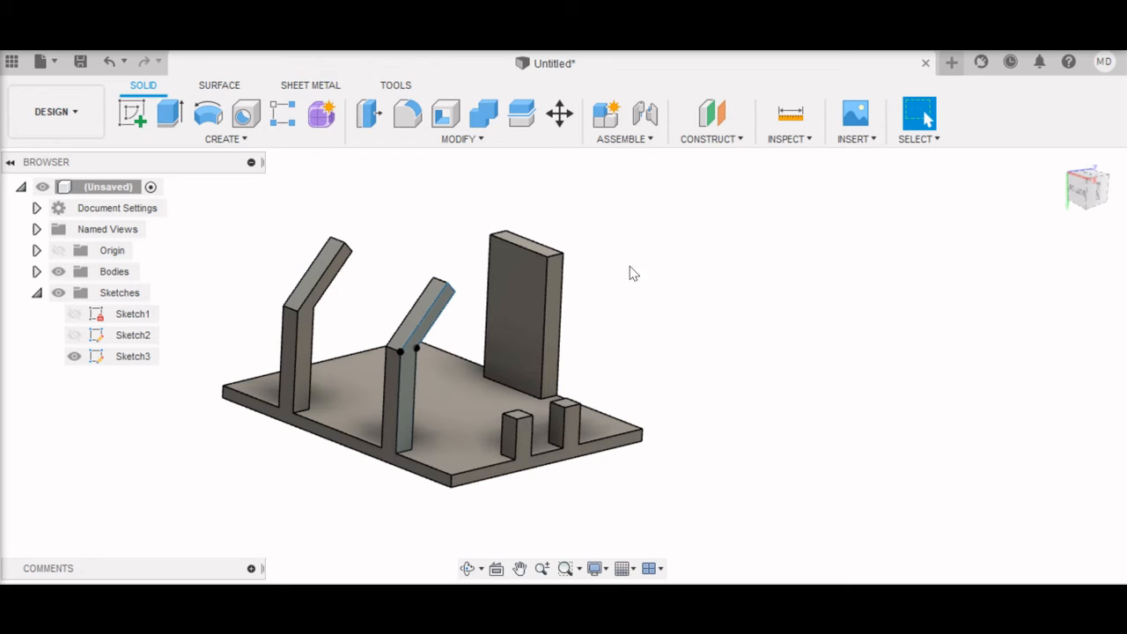
{"action": "left_click", "coordinate": [1090, 181]}
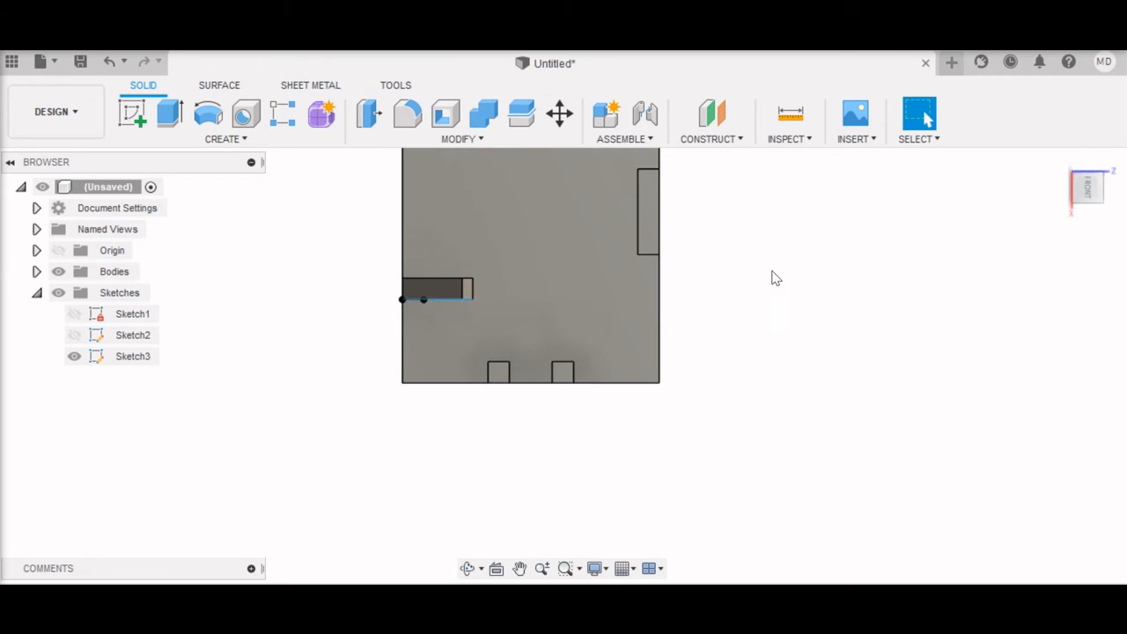
{"action": "left_click", "coordinate": [132, 113]}
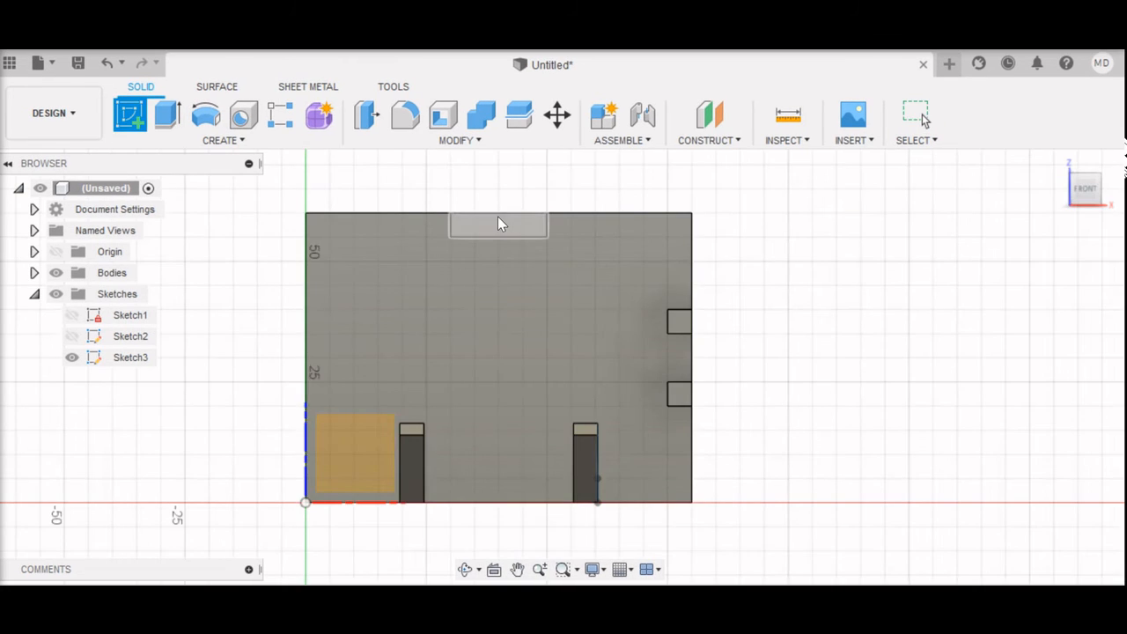
{"action": "left_click", "coordinate": [498, 221]}
{"action": "middle_click_drag", "start_coordinate": [876, 343], "coordinate": [752, 218]}
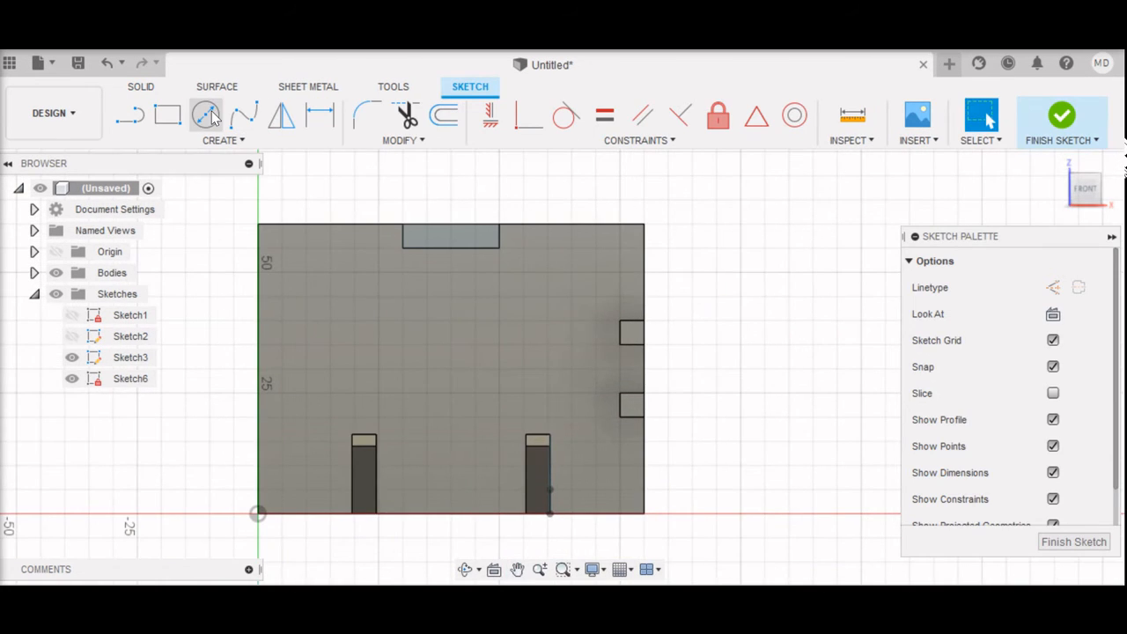
Step: Draw two 3 mm diameter circles on the block's end face, one near each short side
{"action": "left_click", "coordinate": [206, 113]}
{"action": "scroll", "coordinate": [587, 269], "scroll_direction": "up", "scroll_amount": 2}
{"action": "middle_click_drag", "start_coordinate": [435, 186], "coordinate": [631, 214]}
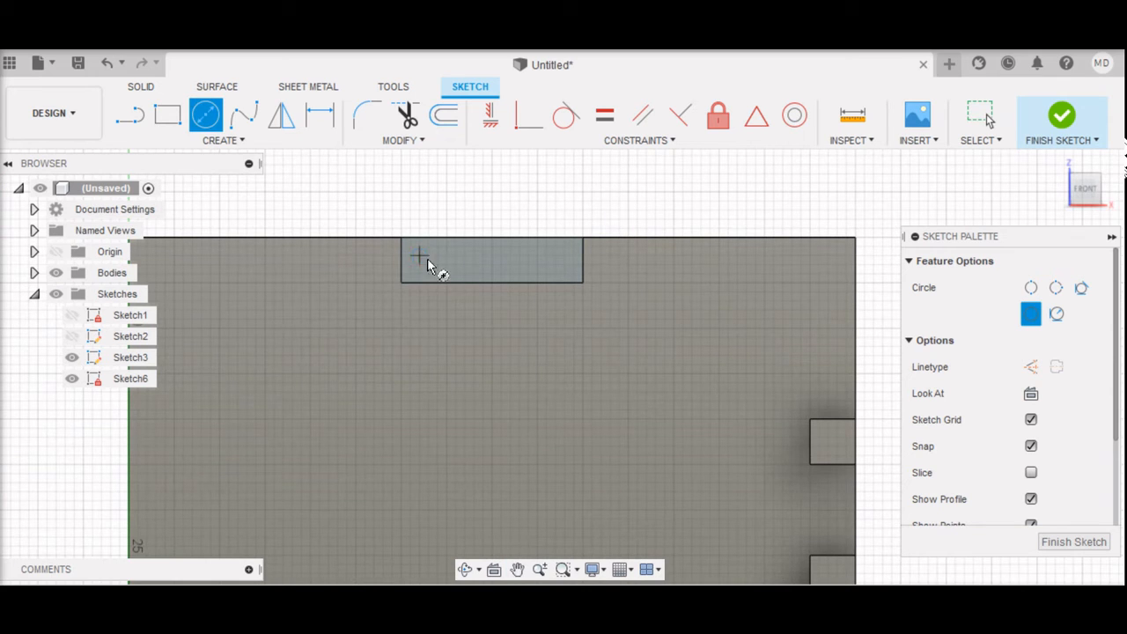
{"action": "left_click", "coordinate": [428, 265]}
{"action": "type", "text": "3"}
{"action": "key", "text": "Return"}
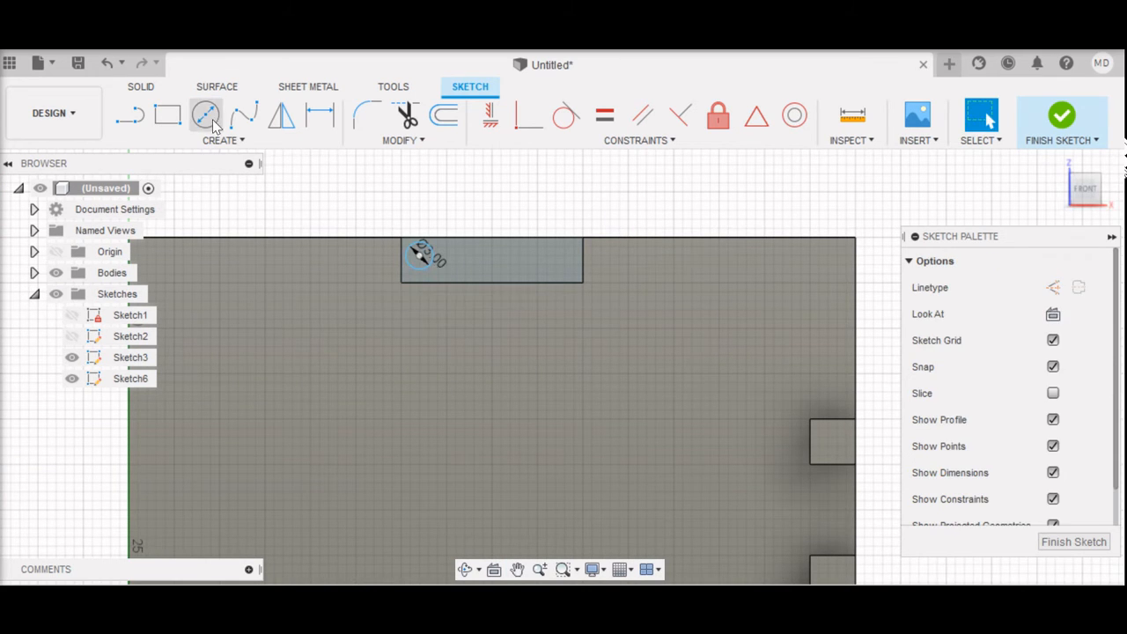
{"action": "left_click", "coordinate": [555, 256]}
{"action": "type", "text": "3"}
{"action": "key", "text": "Return"}
{"action": "key", "text": "Escape"}
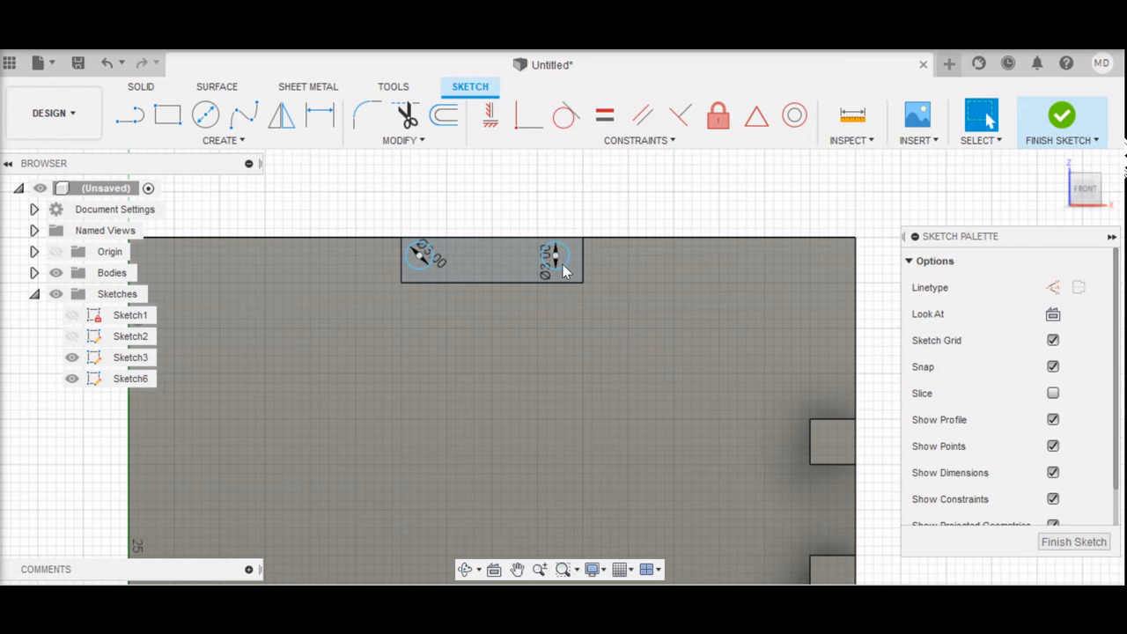
Step: Dimension both circle centres 2.5 mm from the upper long edge of the block's end face
{"action": "key", "text": "d"}
{"action": "left_click", "coordinate": [414, 238]}
{"action": "left_click", "coordinate": [421, 255]}
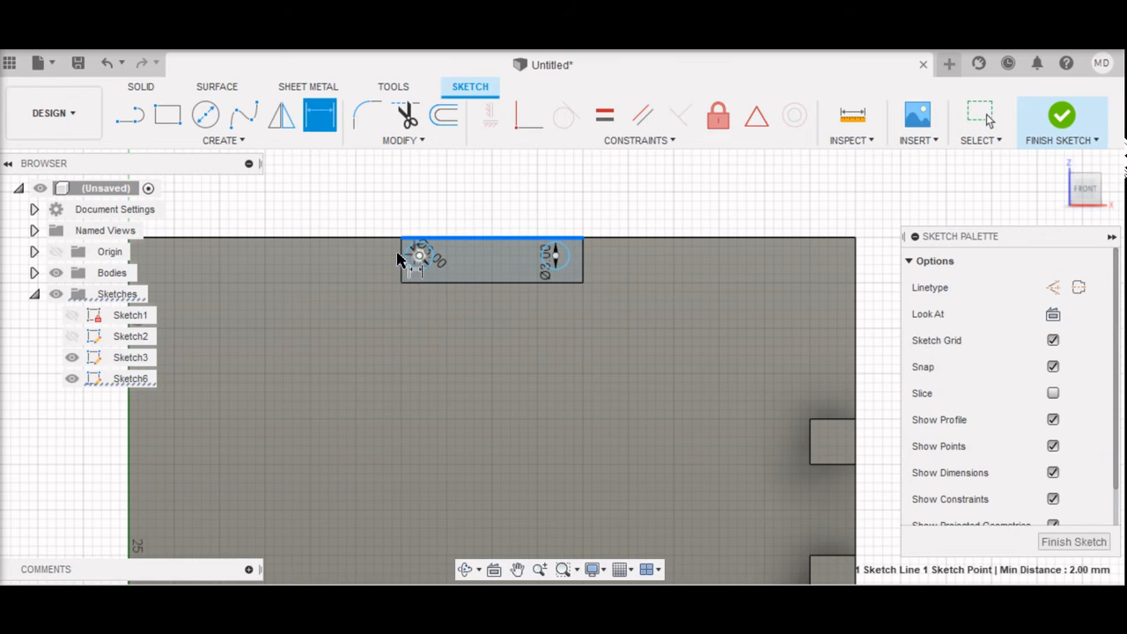
{"action": "left_click", "coordinate": [377, 255]}
{"action": "type", "text": "2.5"}
{"action": "key", "text": "Return"}
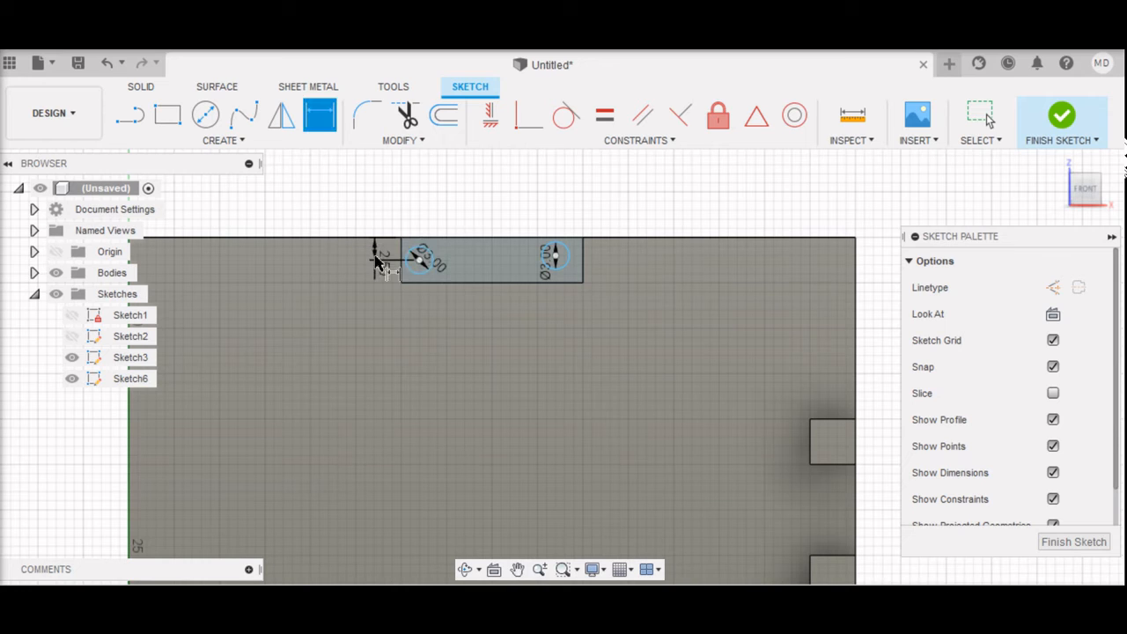
{"action": "left_click", "coordinate": [568, 238]}
{"action": "left_click", "coordinate": [554, 257]}
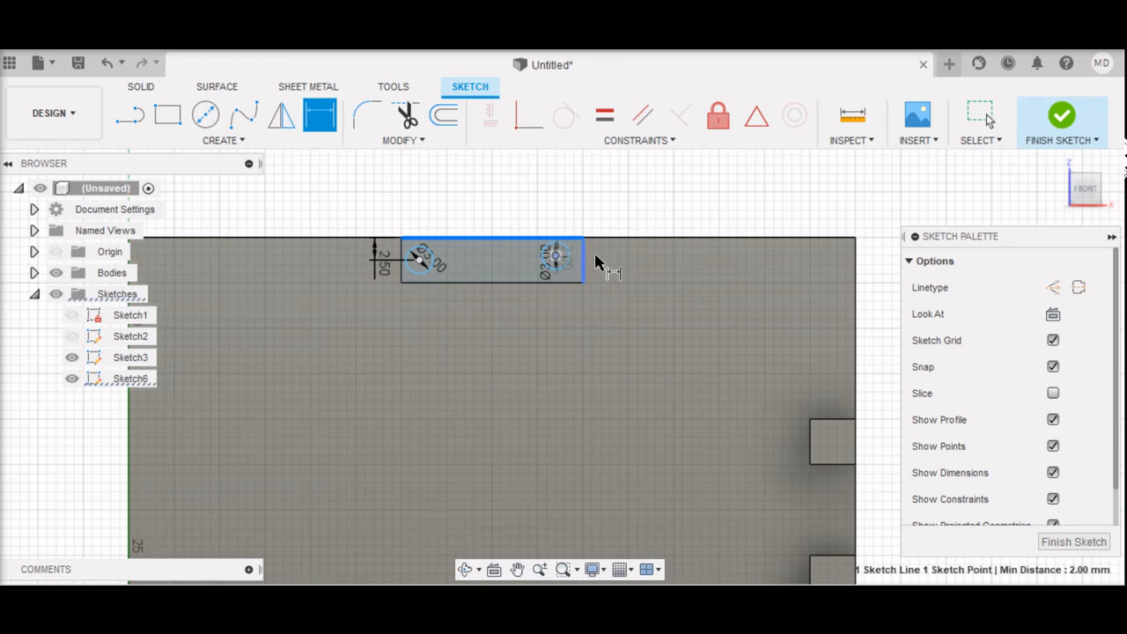
{"action": "left_click", "coordinate": [607, 261]}
{"action": "type", "text": "2.5"}
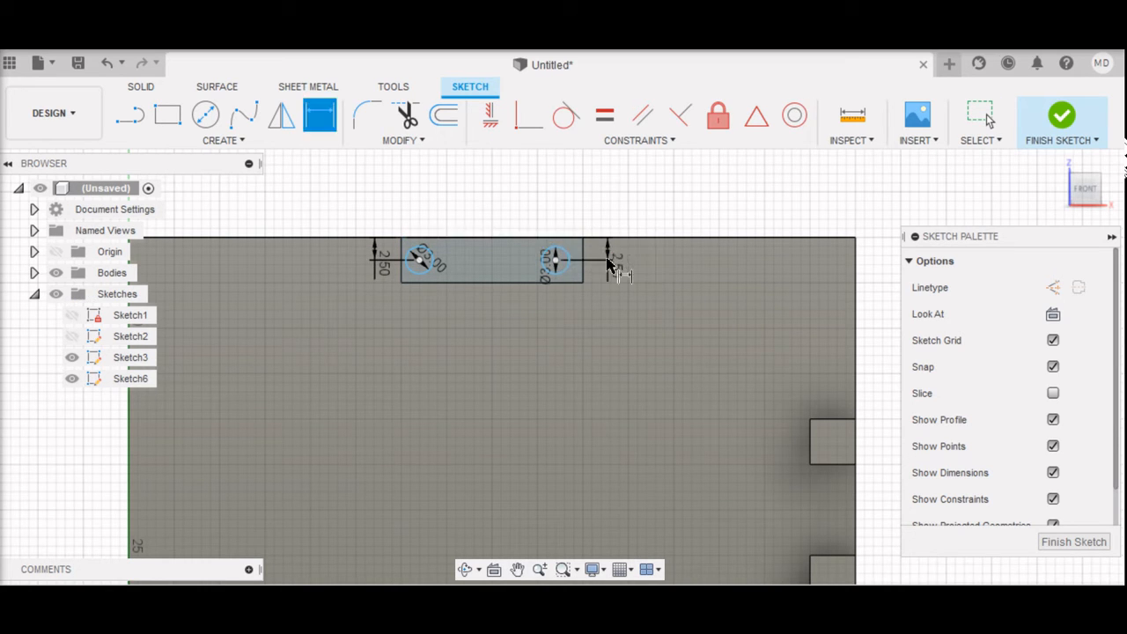
{"action": "key", "text": "Return"}
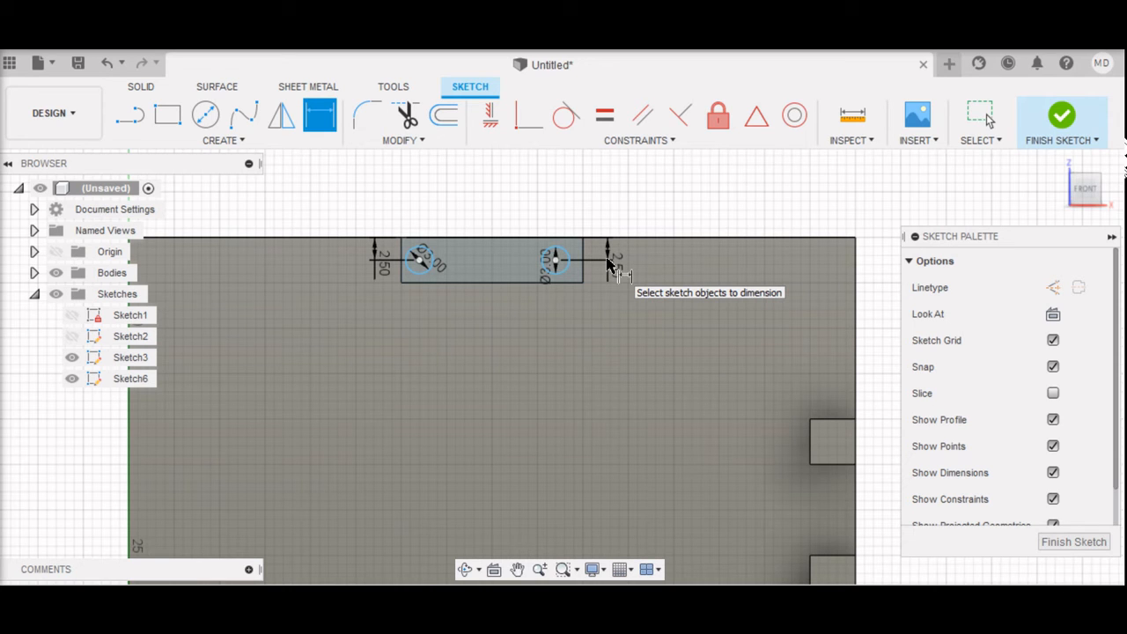
Step: Dimension the distance between the two circle centres as 14 mm
{"action": "left_click", "coordinate": [419, 260]}
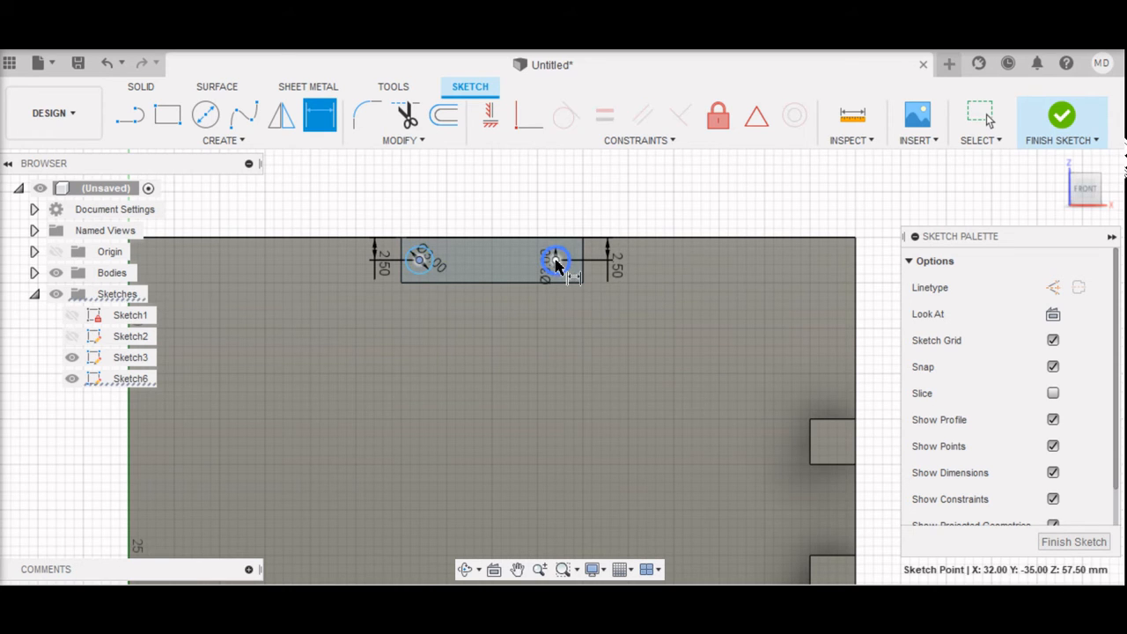
{"action": "left_click", "coordinate": [554, 259]}
{"action": "left_click", "coordinate": [496, 219]}
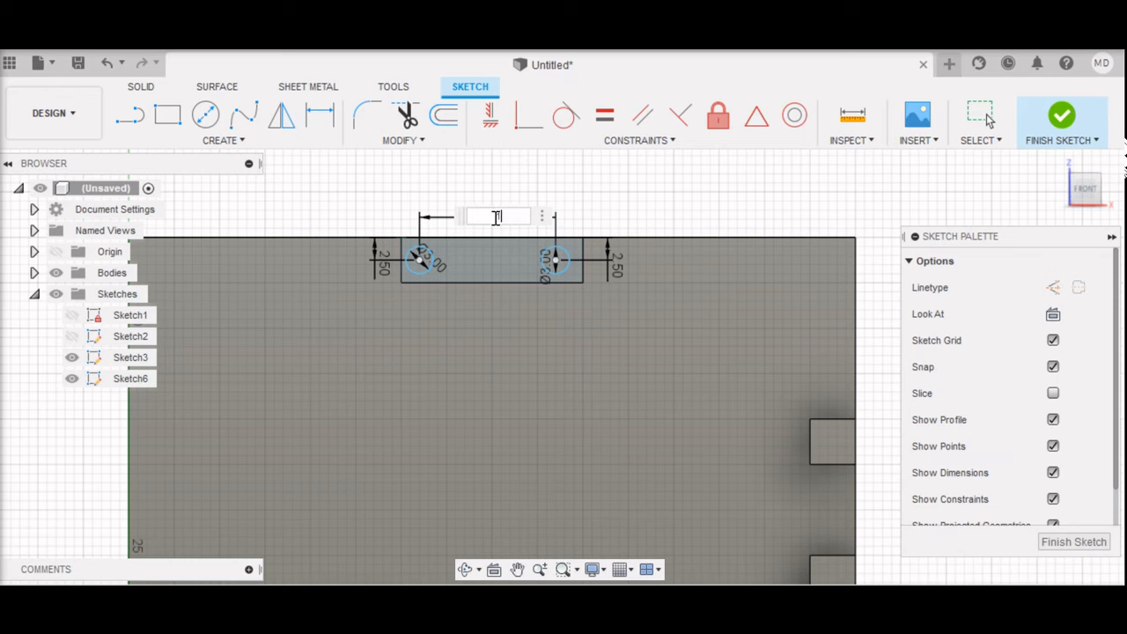
{"action": "type", "text": "14"}
{"action": "key", "text": "Return"}
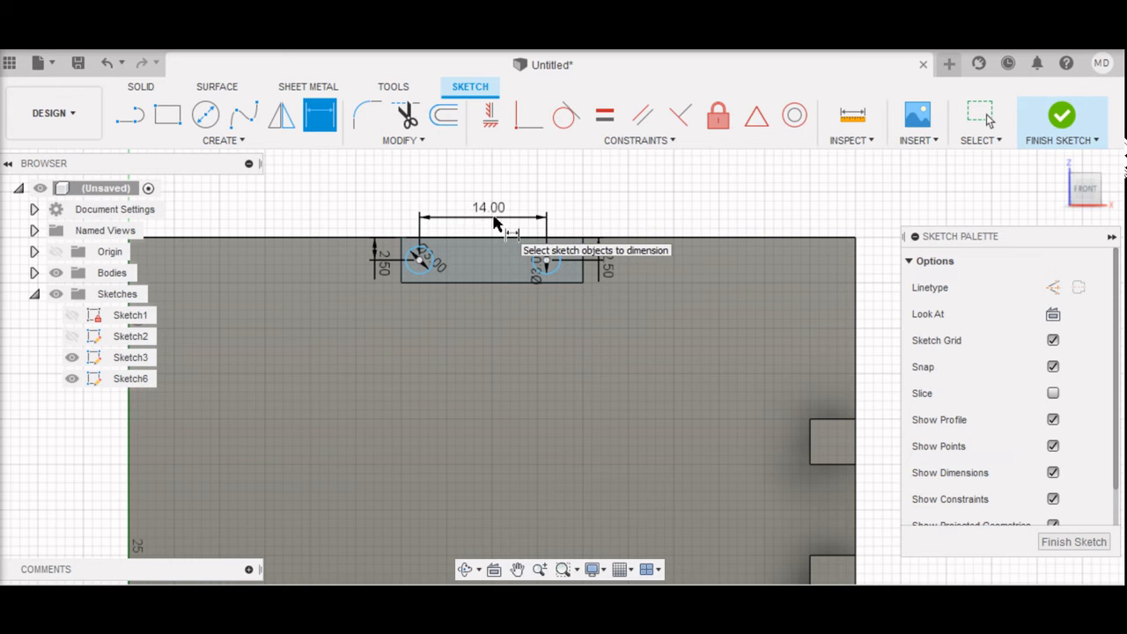
Step: Dimension the right circle's centre 2 mm from the right short edge of the end face
{"action": "left_click", "coordinate": [545, 260]}
{"action": "left_click", "coordinate": [582, 261]}
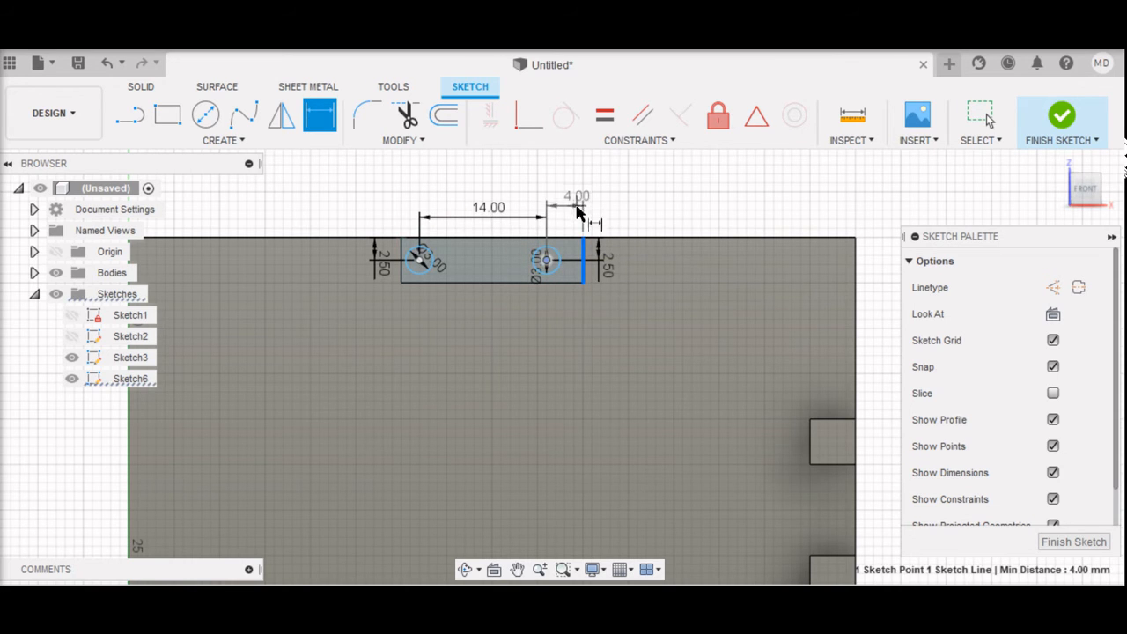
{"action": "left_click", "coordinate": [578, 212]}
{"action": "type", "text": "2"}
{"action": "key", "text": "Return"}
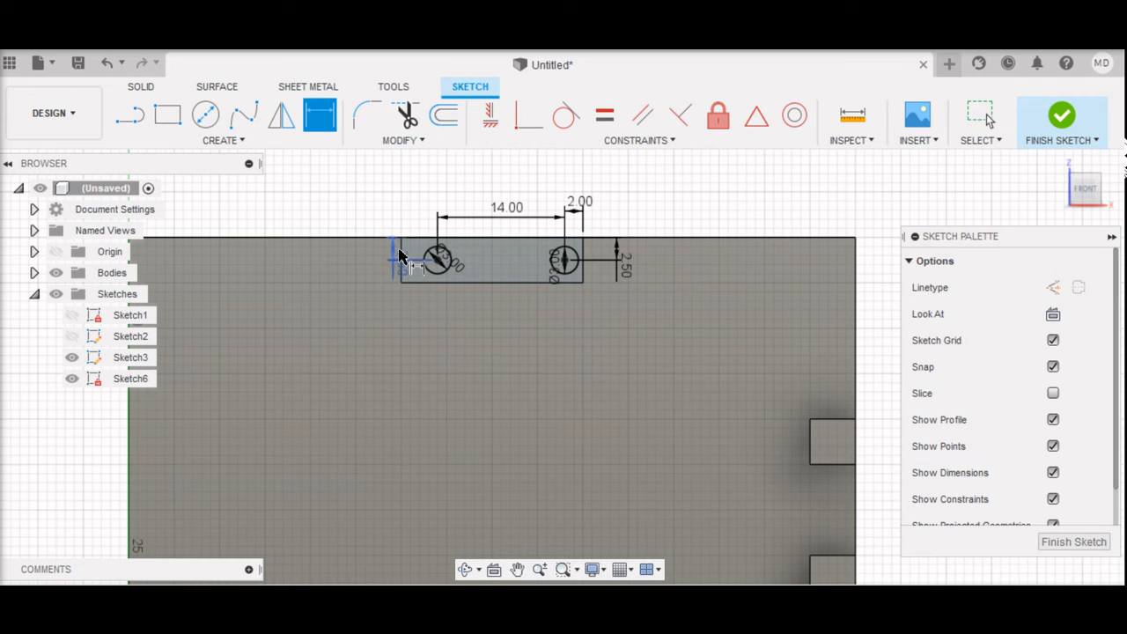
{"action": "left_click", "coordinate": [436, 260]}
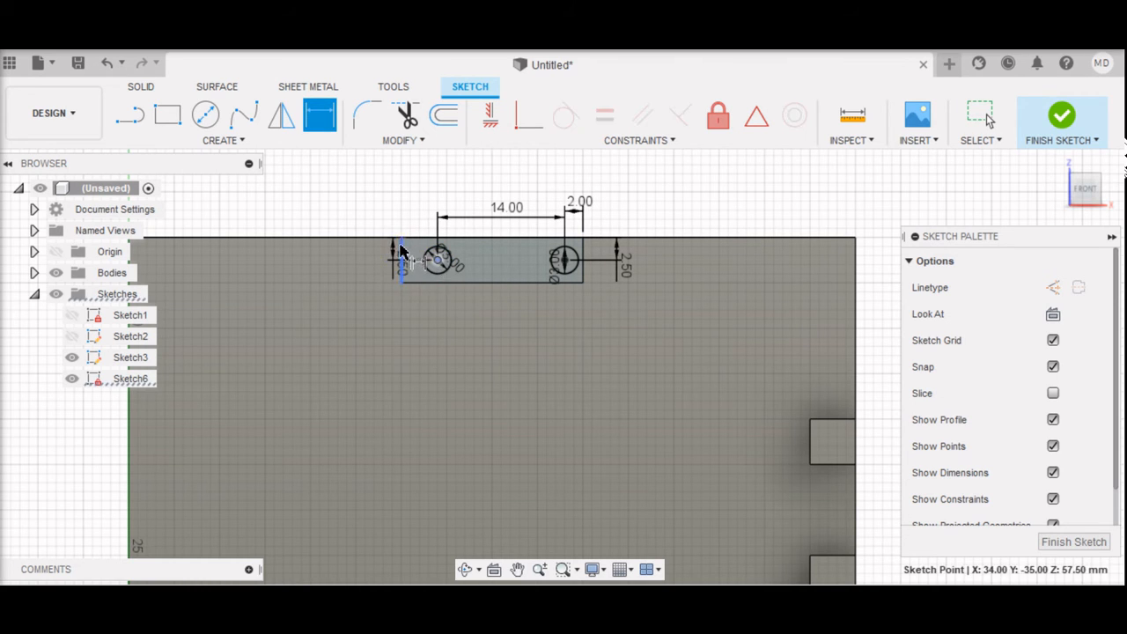
{"action": "left_click", "coordinate": [402, 247]}
{"action": "key", "text": "Escape"}
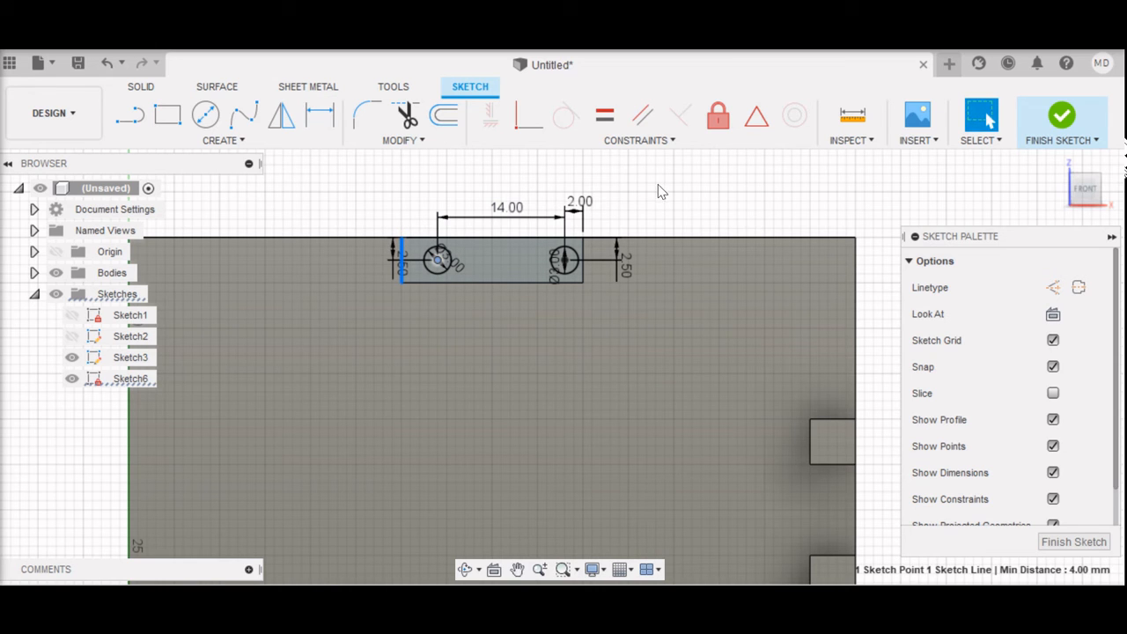
Step: Set the right circle's distance from the right short edge to 3 mm and finish the sketch
{"action": "double_click", "coordinate": [581, 203]}
{"action": "type", "text": "3"}
{"action": "key", "text": "Return"}
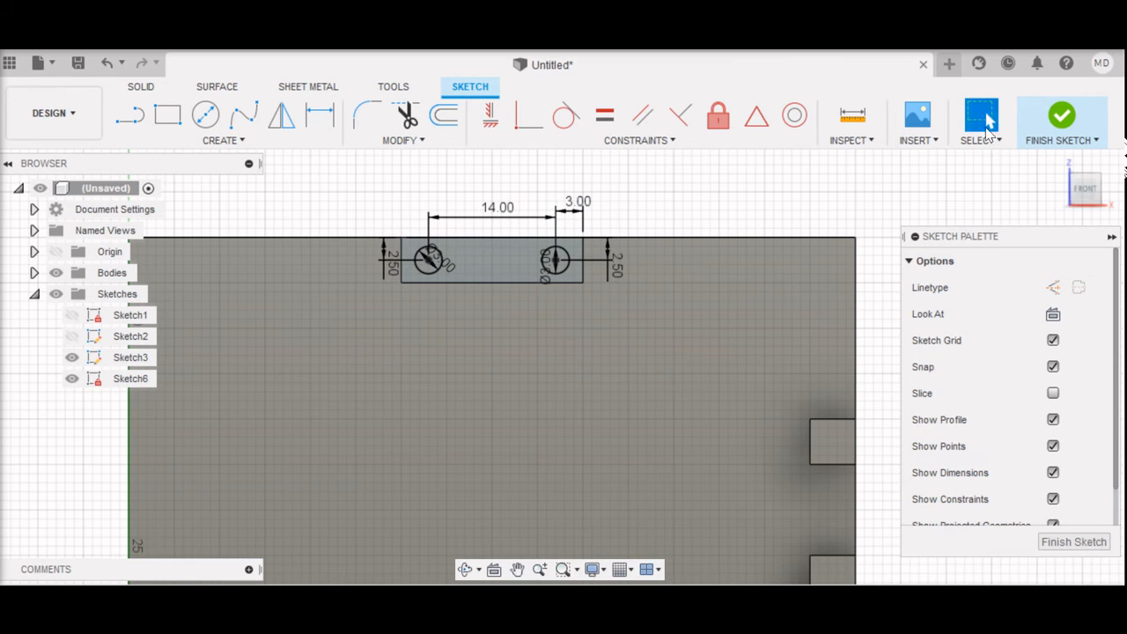
{"action": "left_click", "coordinate": [1061, 116]}
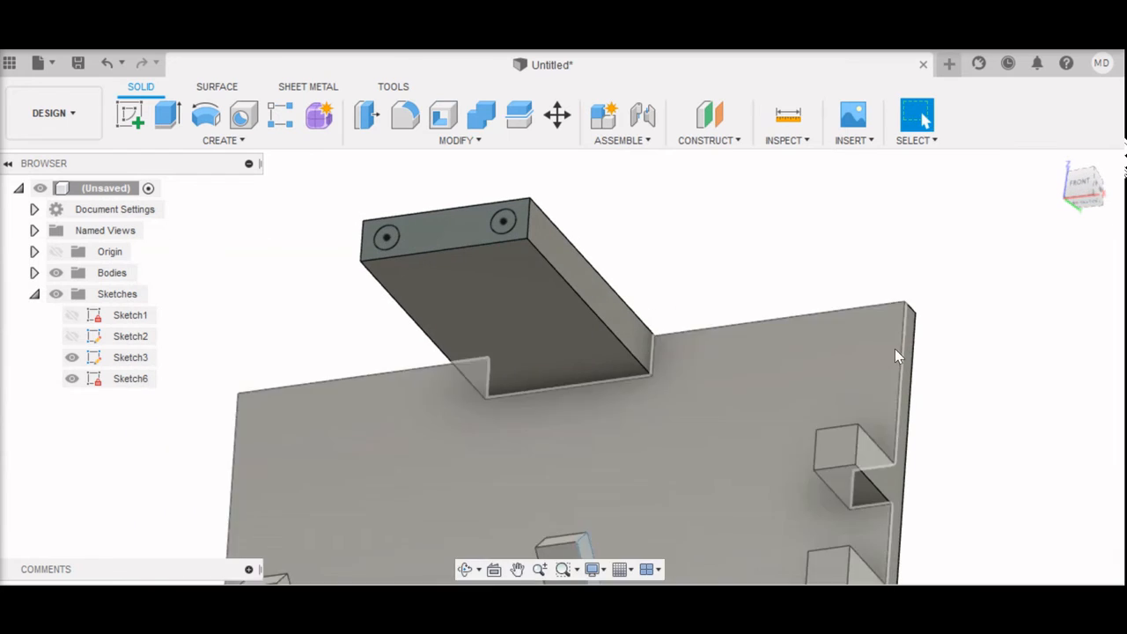
Step: Extrude-cut both circles on the tall block's end face about 3 mm into the block
{"action": "key", "text": "e"}
{"action": "left_click", "coordinate": [396, 235]}
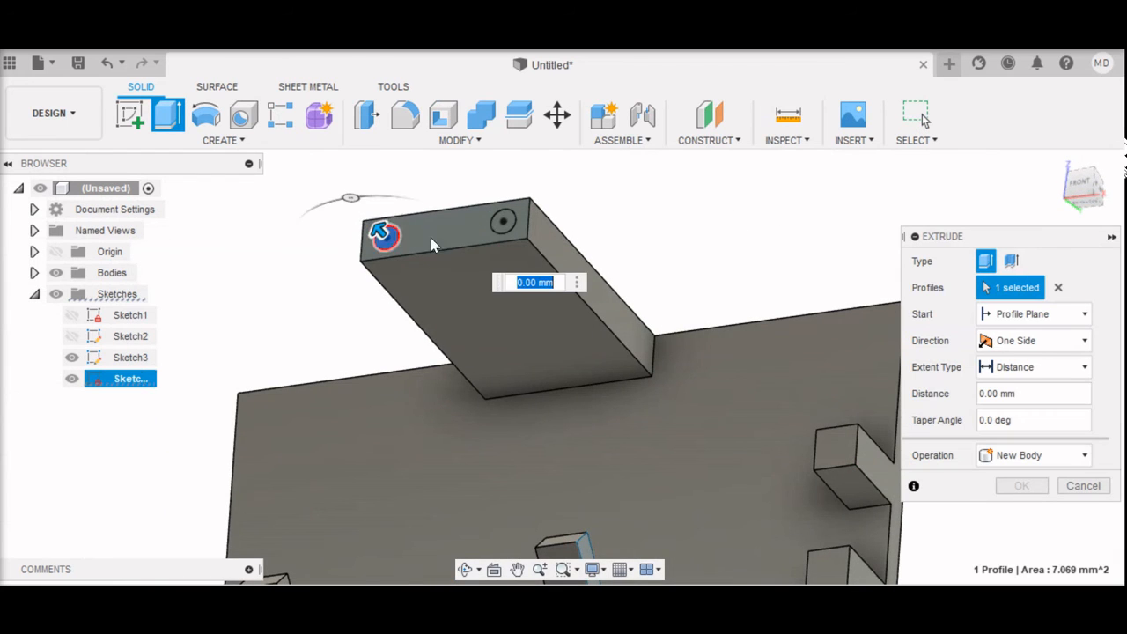
{"action": "left_click", "coordinate": [502, 220]}
{"action": "left_click_drag", "start_coordinate": [497, 212], "coordinate": [518, 238]}
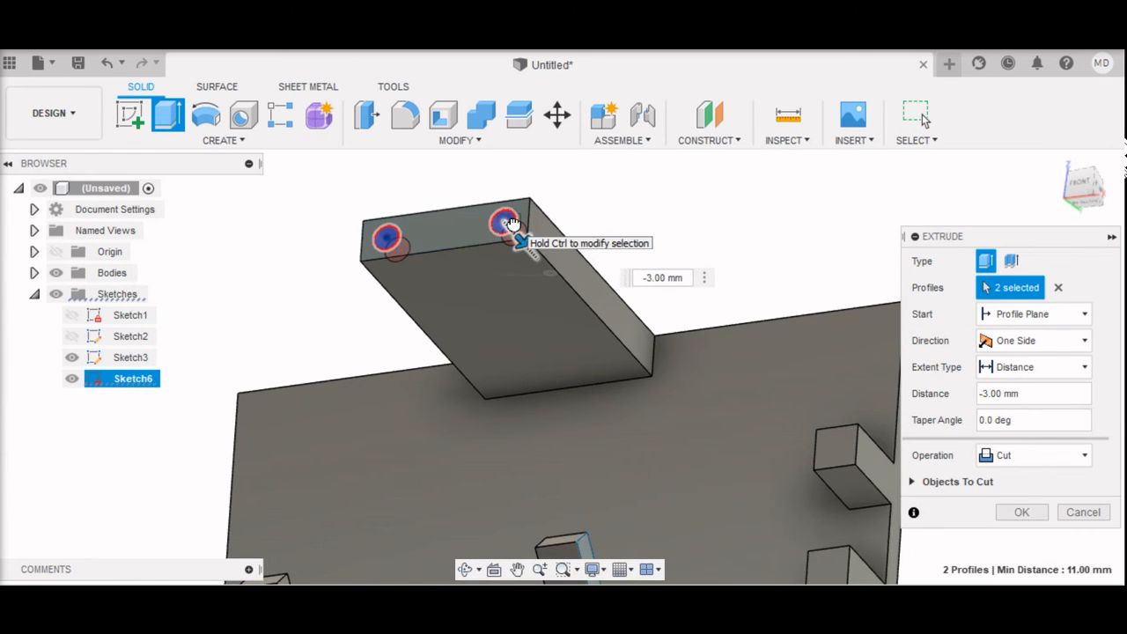
{"action": "left_click", "coordinate": [1023, 514]}
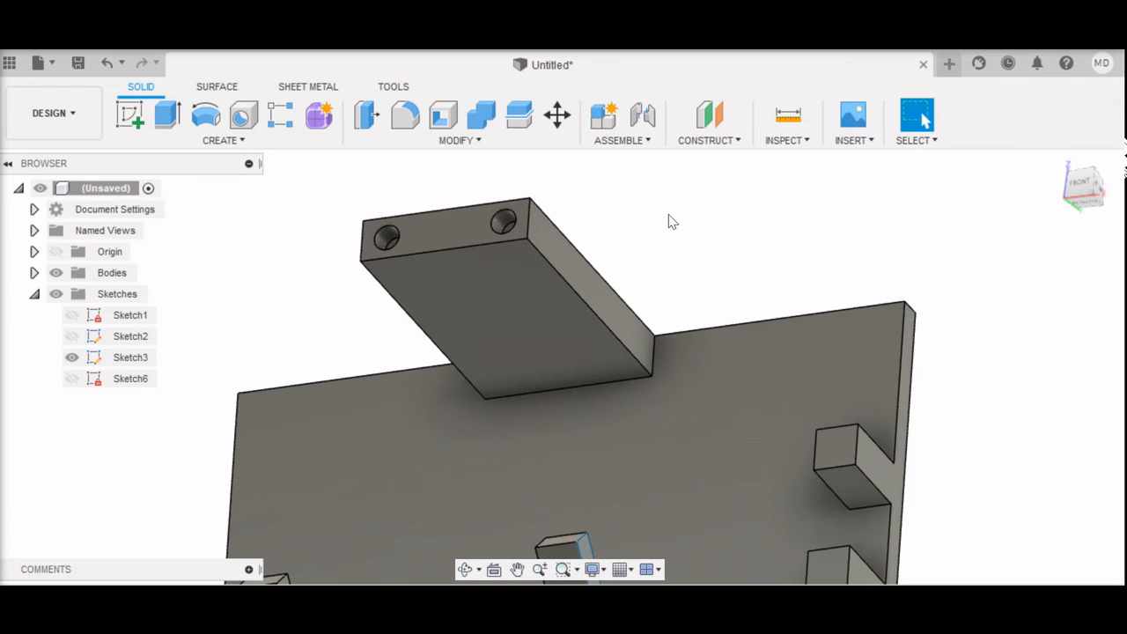
Step: Sketch a 60 by 45 mm rectangle on the plate's large face, inset from the plate's edges
{"action": "scroll", "coordinate": [738, 247], "scroll_direction": "down", "scroll_amount": 5}
{"action": "middle_click_drag", "start_coordinate": [737, 236], "coordinate": [755, 229], "text": "shift"}
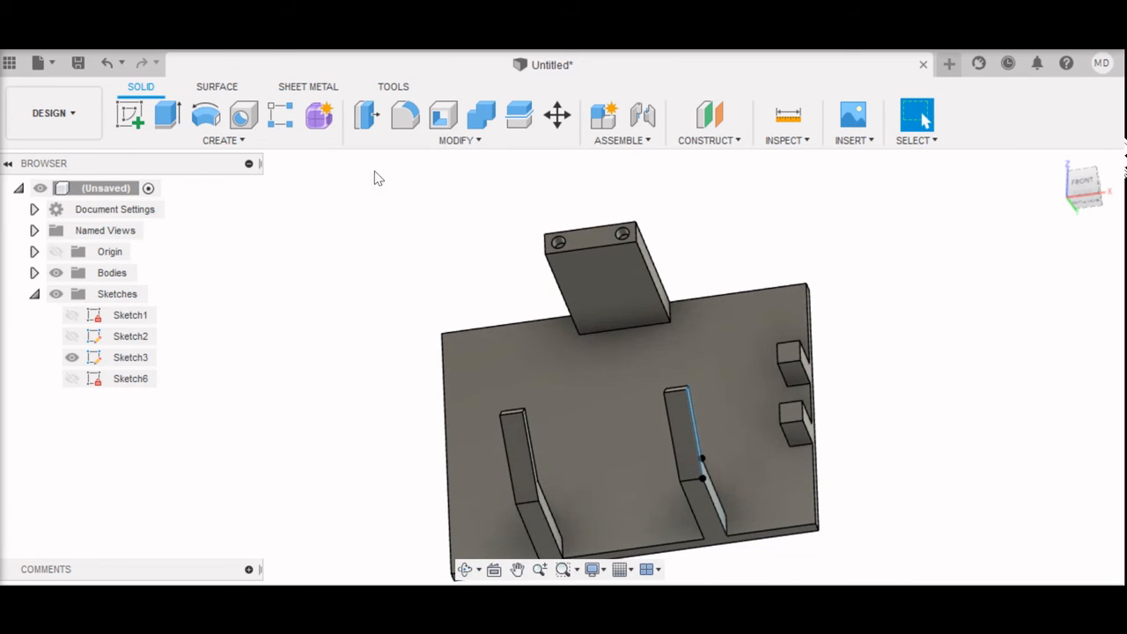
{"action": "left_click", "coordinate": [130, 114]}
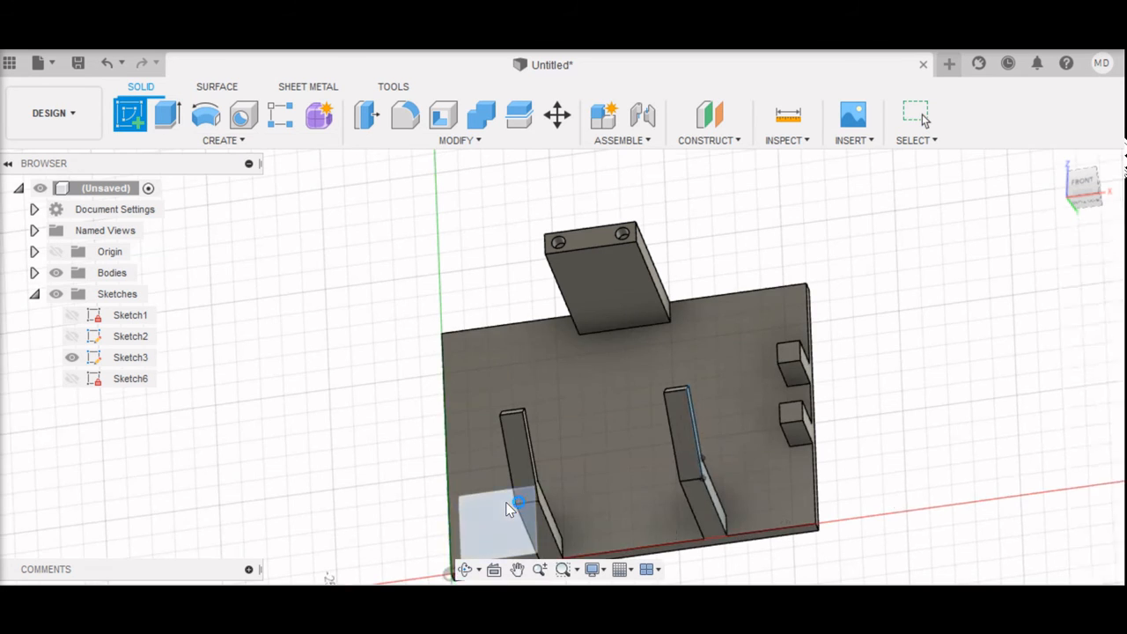
{"action": "left_click", "coordinate": [508, 509]}
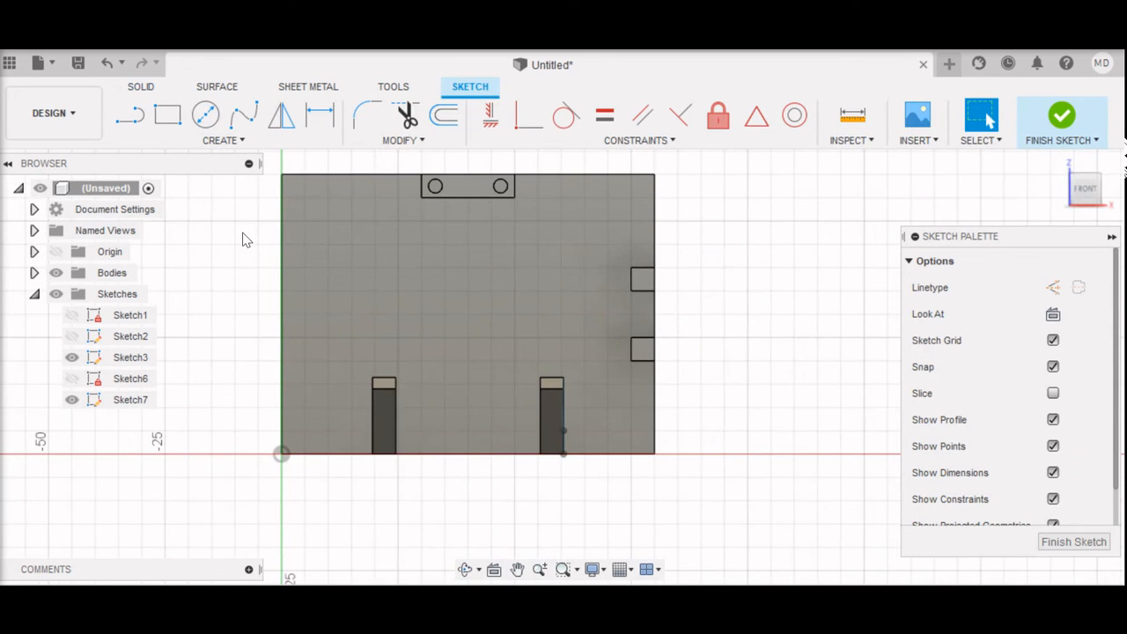
{"action": "left_click", "coordinate": [167, 115]}
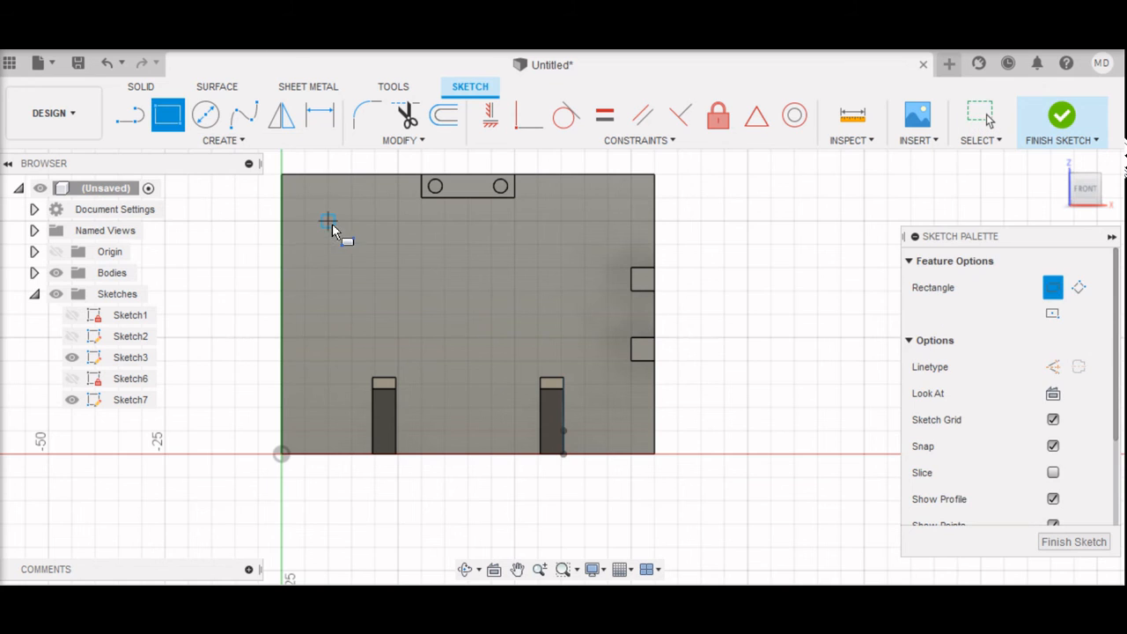
{"action": "left_click", "coordinate": [327, 221]}
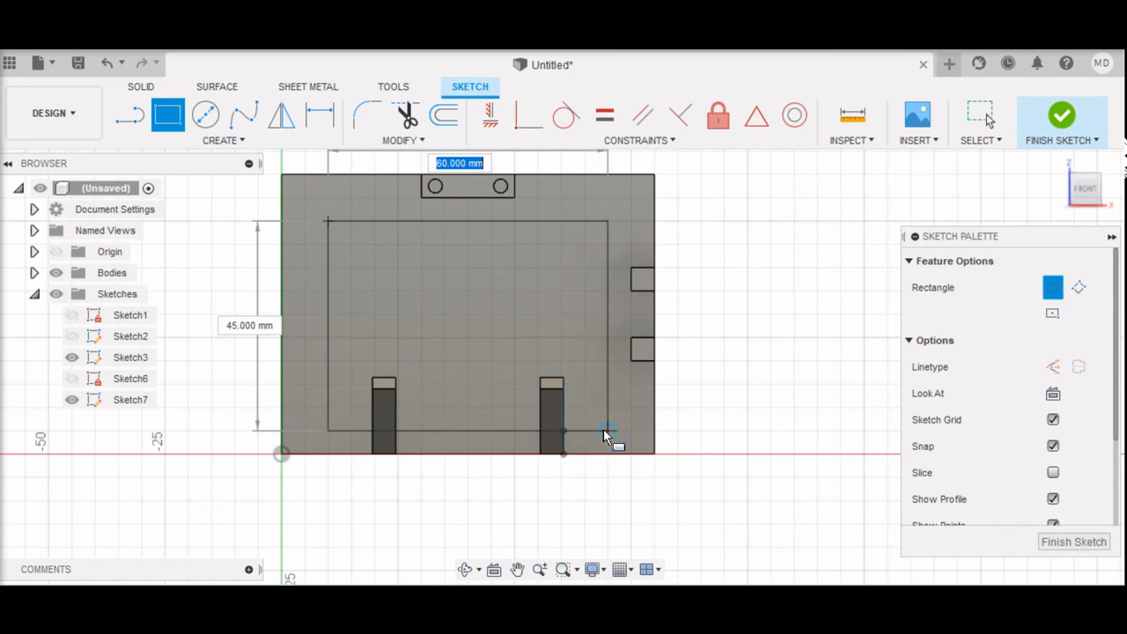
{"action": "left_click", "coordinate": [604, 432]}
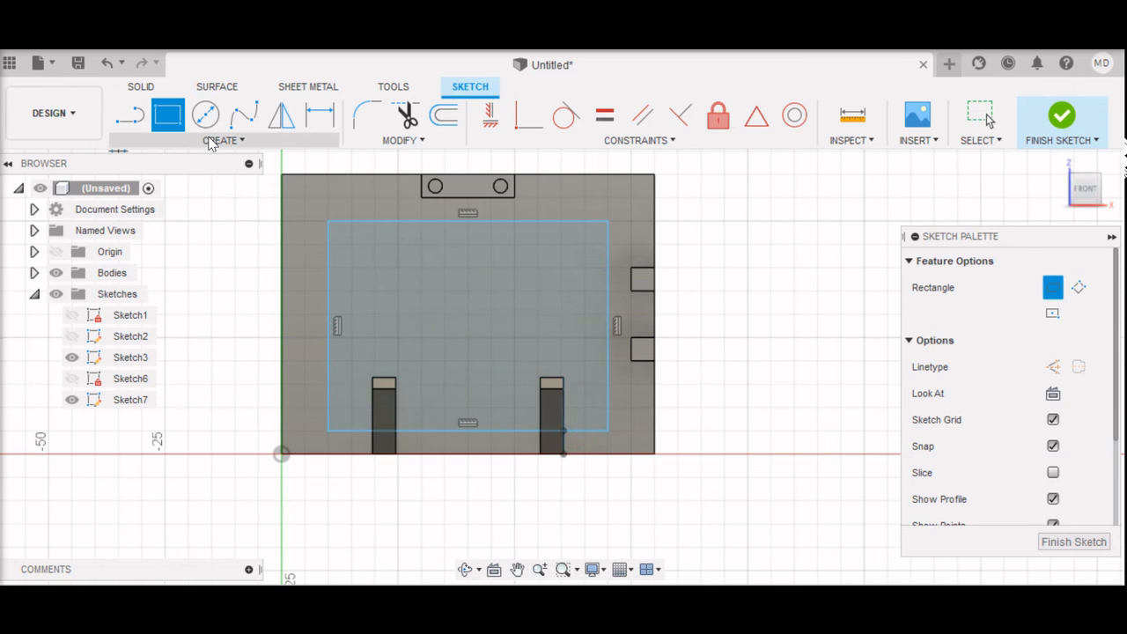
Step: Draw a vertical line across the rectangle's full height, about 5 mm inside its left edge
{"action": "left_click", "coordinate": [130, 116]}
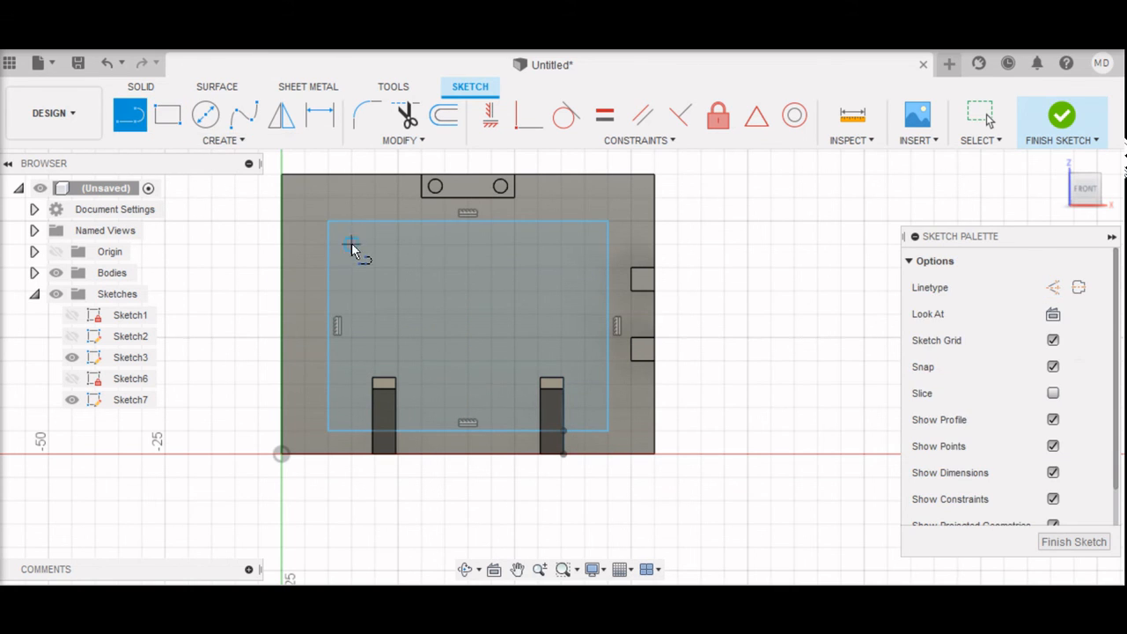
{"action": "left_click", "coordinate": [350, 224]}
{"action": "left_click", "coordinate": [351, 431]}
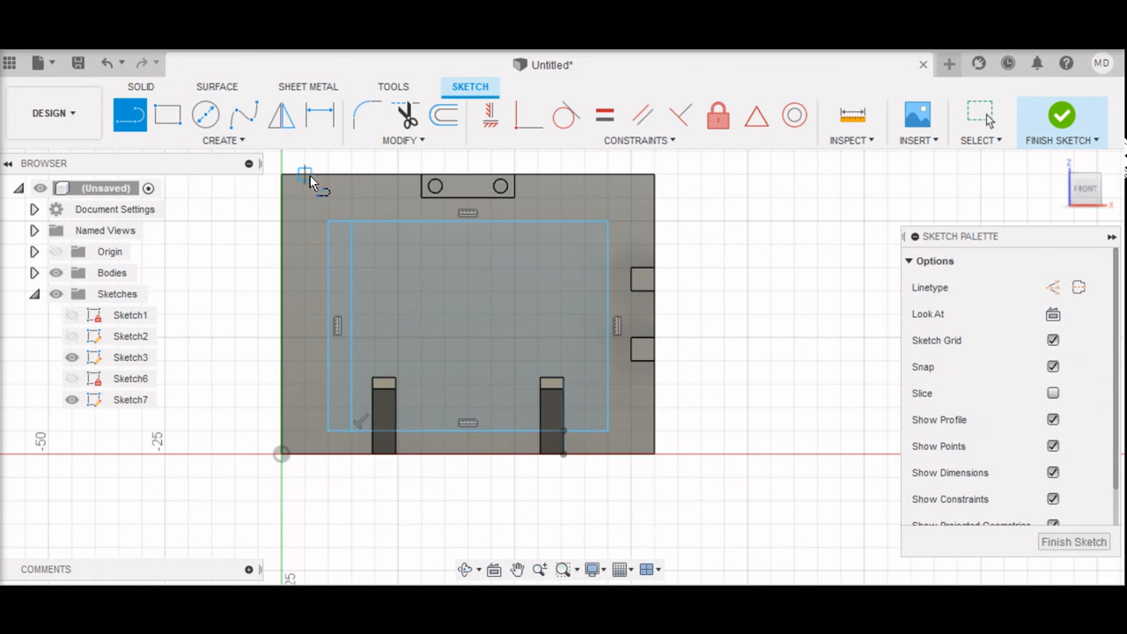
Step: Pattern the vertical line rectangularly to 10 instances over a 50 mm extent across the rectangle and finish the sketch
{"action": "left_click", "coordinate": [220, 141]}
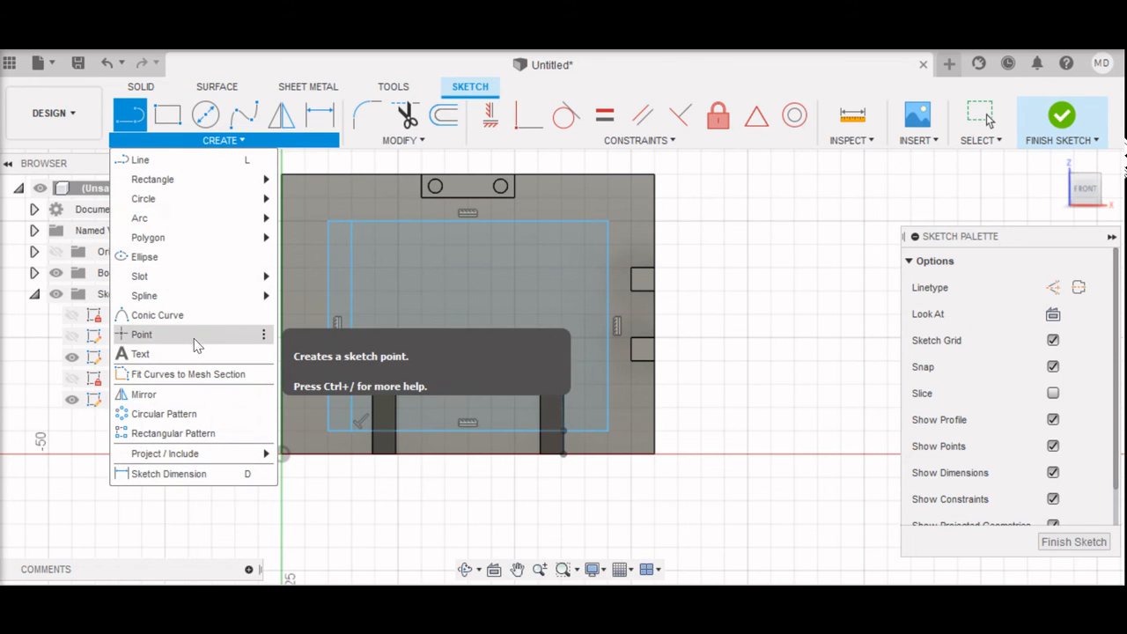
{"action": "left_click", "coordinate": [188, 432]}
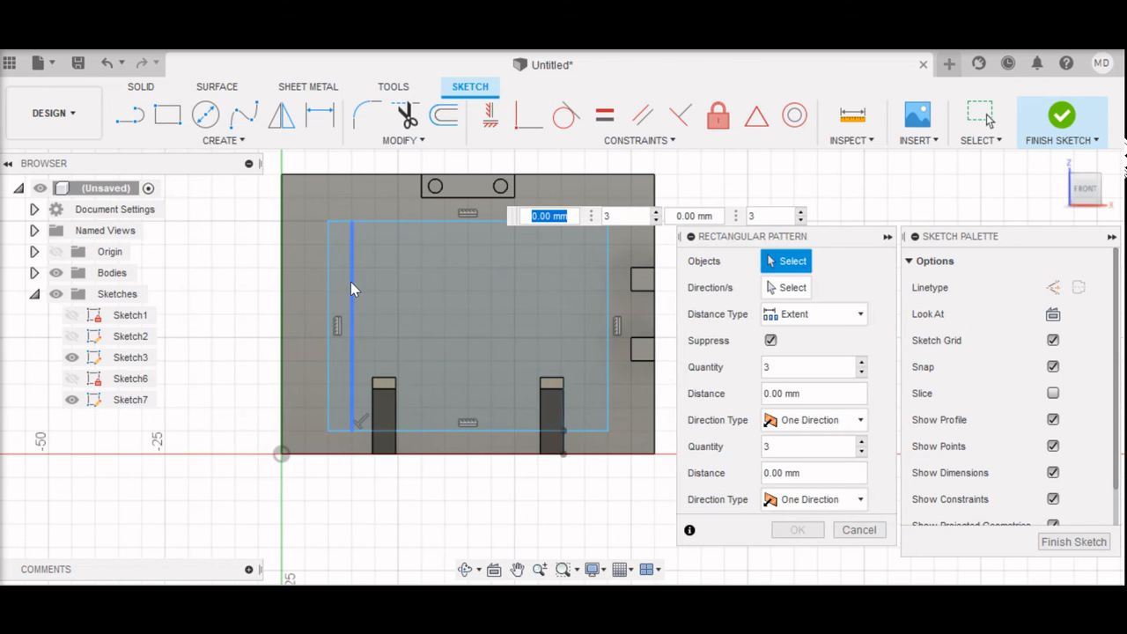
{"action": "left_click", "coordinate": [352, 296]}
{"action": "left_click_drag", "start_coordinate": [396, 324], "coordinate": [604, 324]}
{"action": "key", "text": "Tab"}
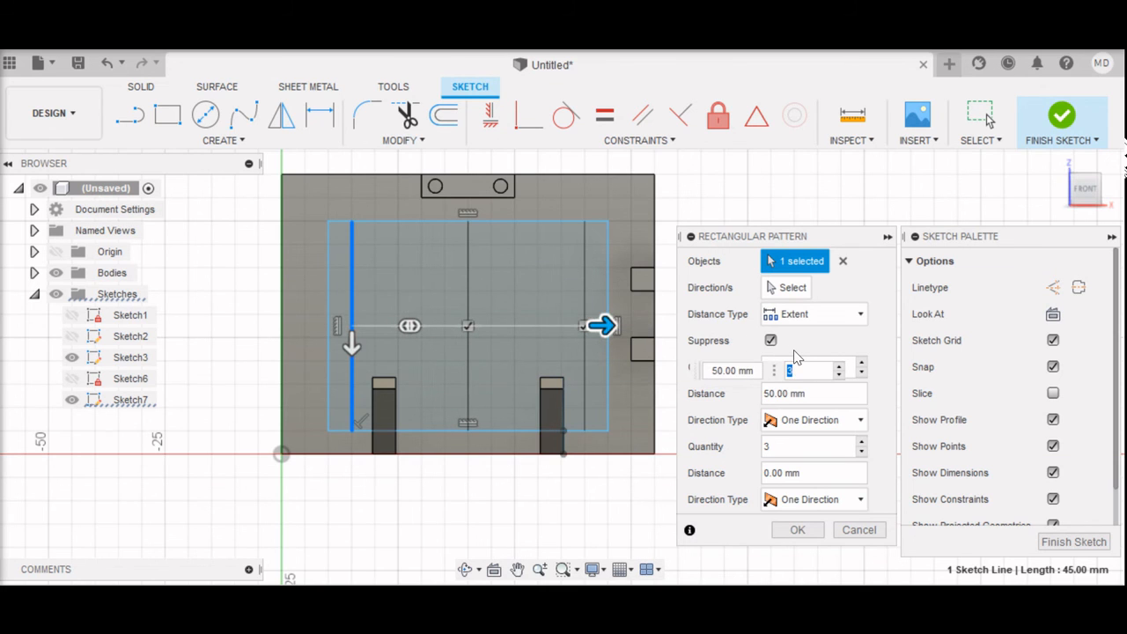
{"action": "type", "text": "10"}
{"action": "key", "text": "Return"}
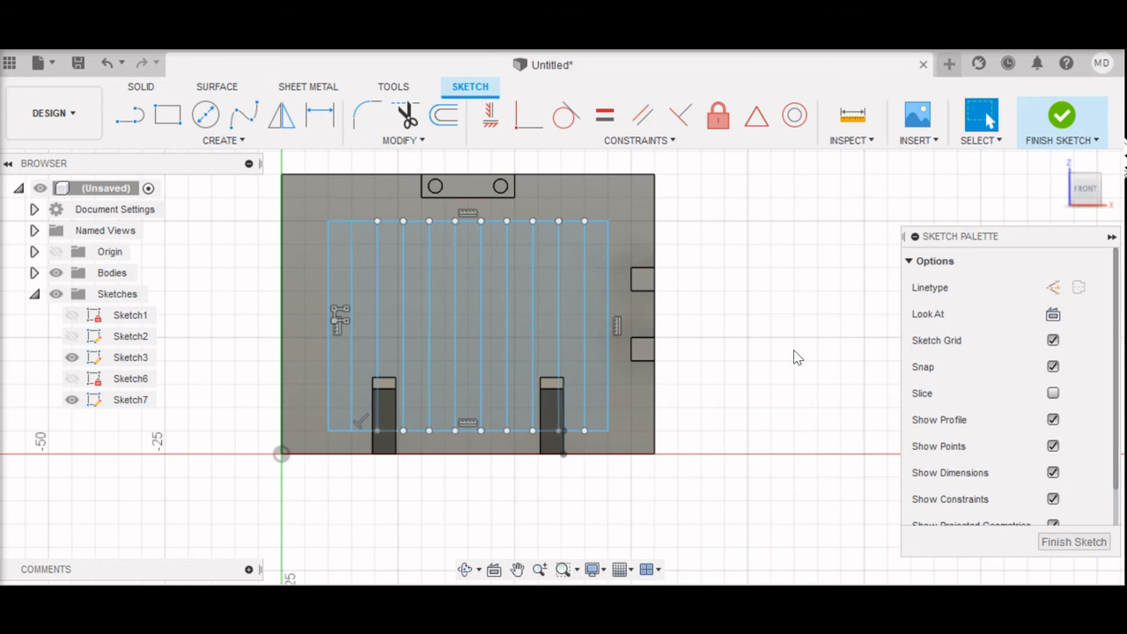
{"action": "left_click", "coordinate": [1061, 115]}
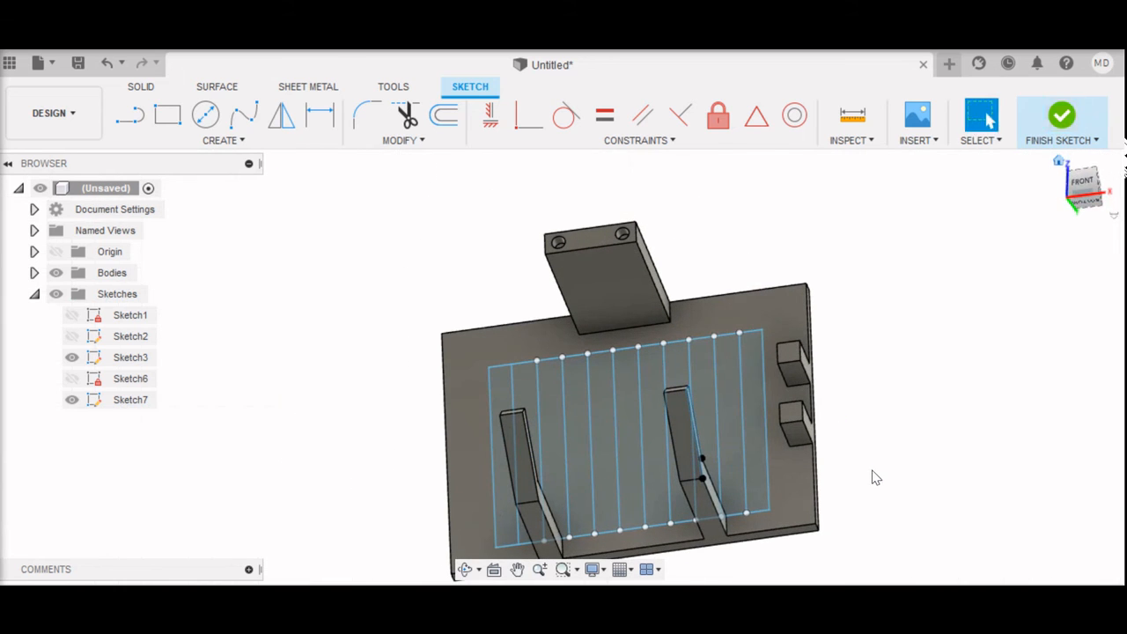
Step: Extrude-cut six alternate strips of the divided rectangle through the plate, starting with the outermost left strip
{"action": "middle_click_drag", "start_coordinate": [925, 471], "coordinate": [787, 394]}
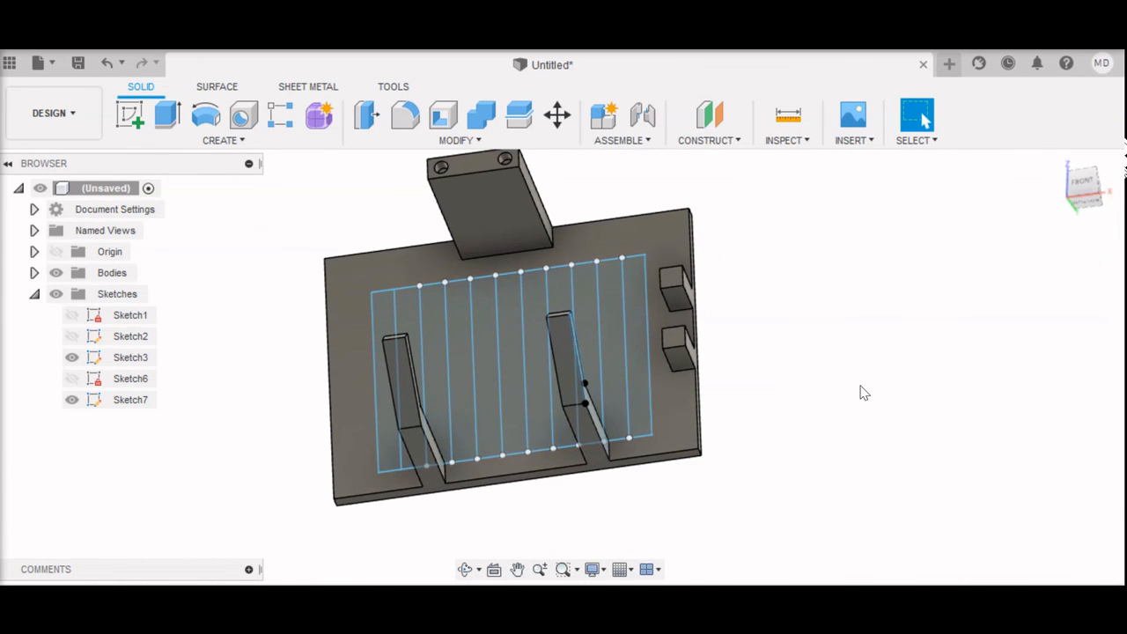
{"action": "key", "text": "e"}
{"action": "left_click", "coordinate": [392, 318]}
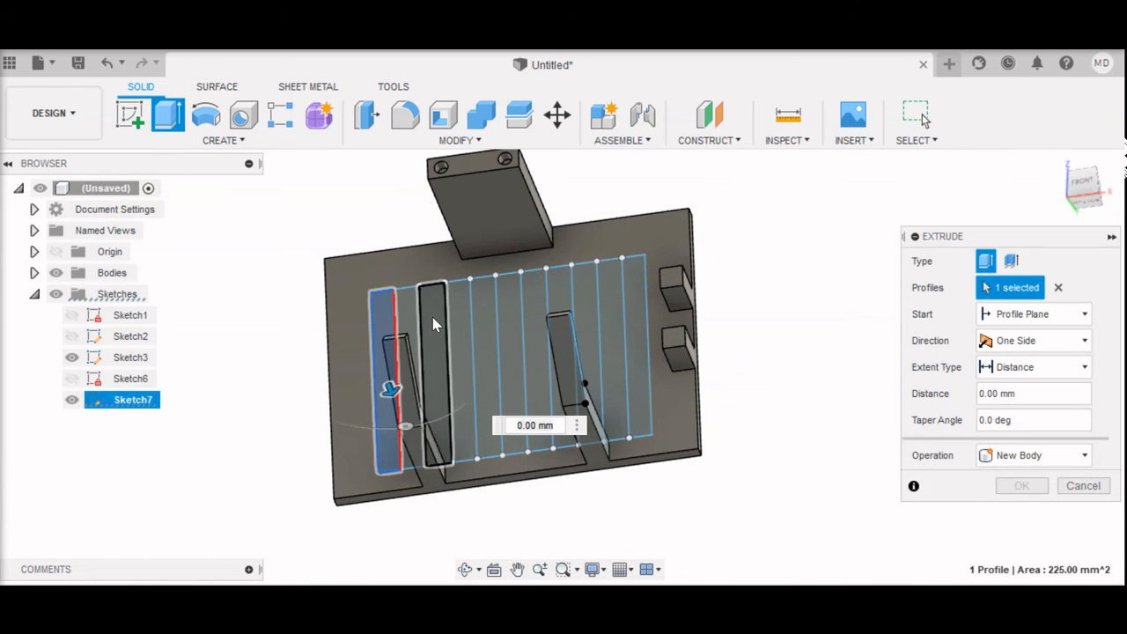
{"action": "left_click", "coordinate": [432, 325]}
{"action": "left_click", "coordinate": [484, 322]}
{"action": "left_click", "coordinate": [539, 301]}
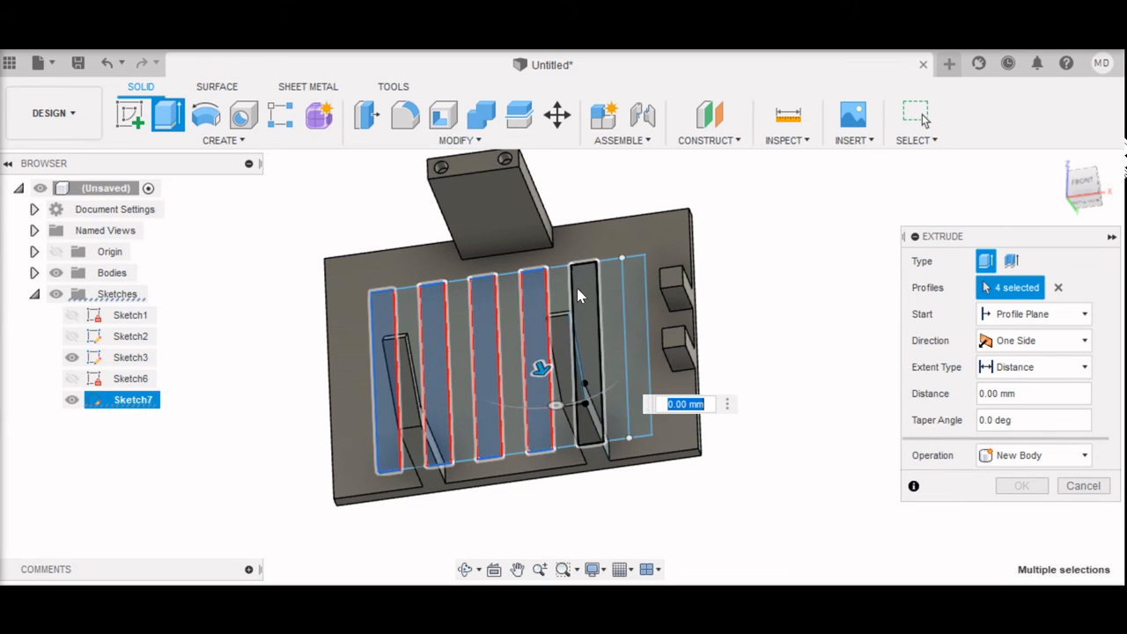
{"action": "left_click", "coordinate": [584, 284]}
{"action": "left_click", "coordinate": [641, 284]}
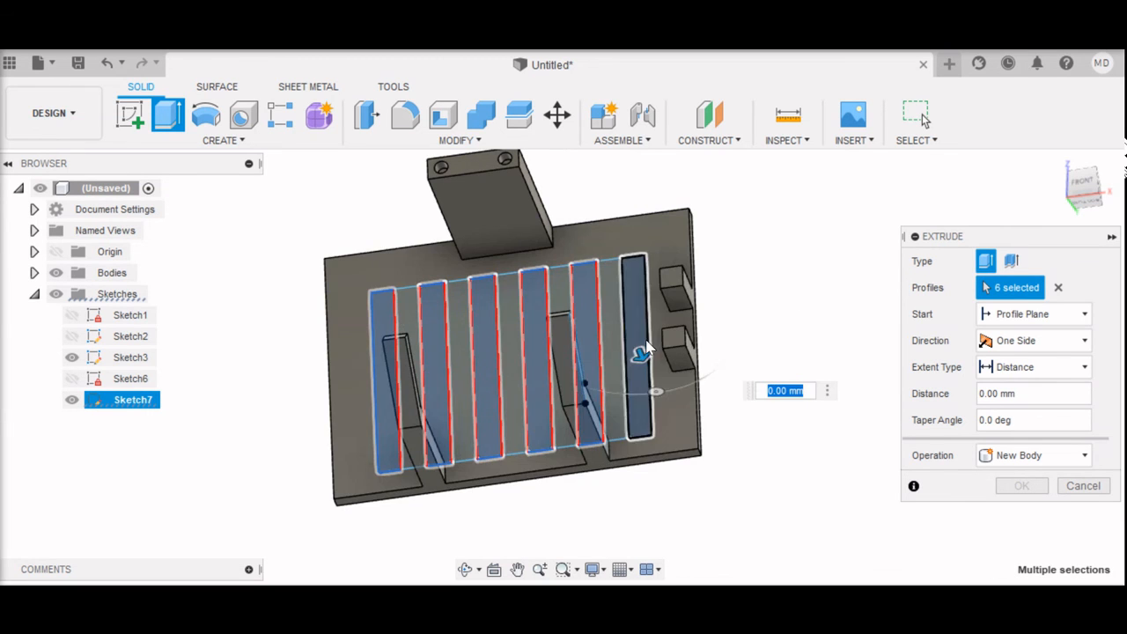
{"action": "left_click_drag", "start_coordinate": [646, 351], "coordinate": [647, 362]}
{"action": "left_click", "coordinate": [1039, 516]}
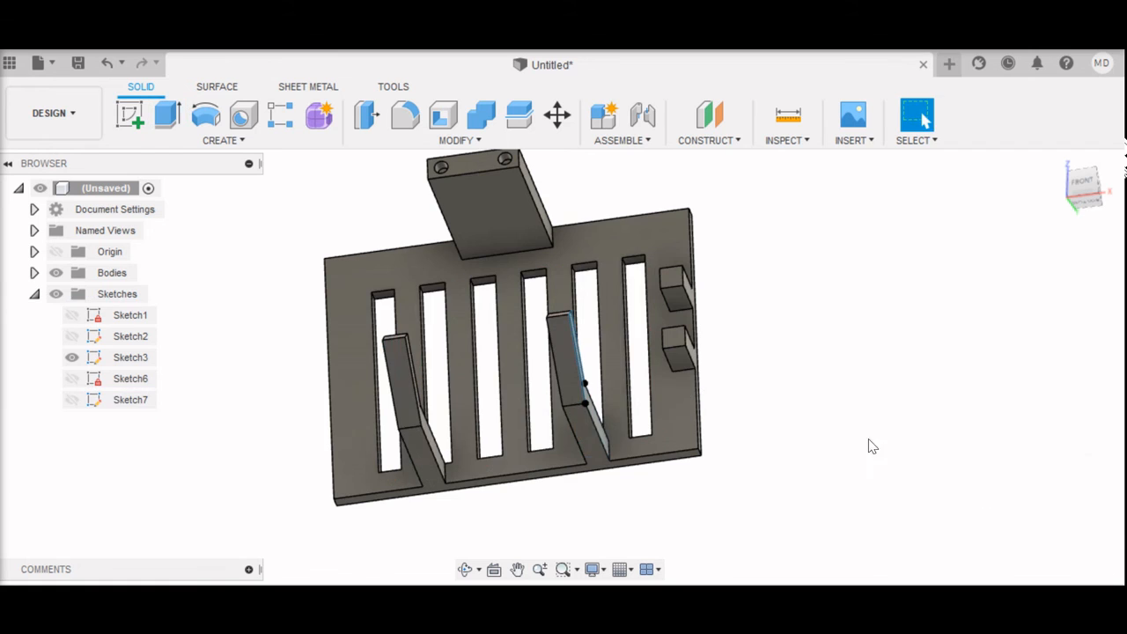
{"action": "scroll", "coordinate": [854, 433], "scroll_direction": "down", "scroll_amount": 2}
{"action": "middle_click_drag", "start_coordinate": [890, 458], "coordinate": [878, 440], "text": "shift"}
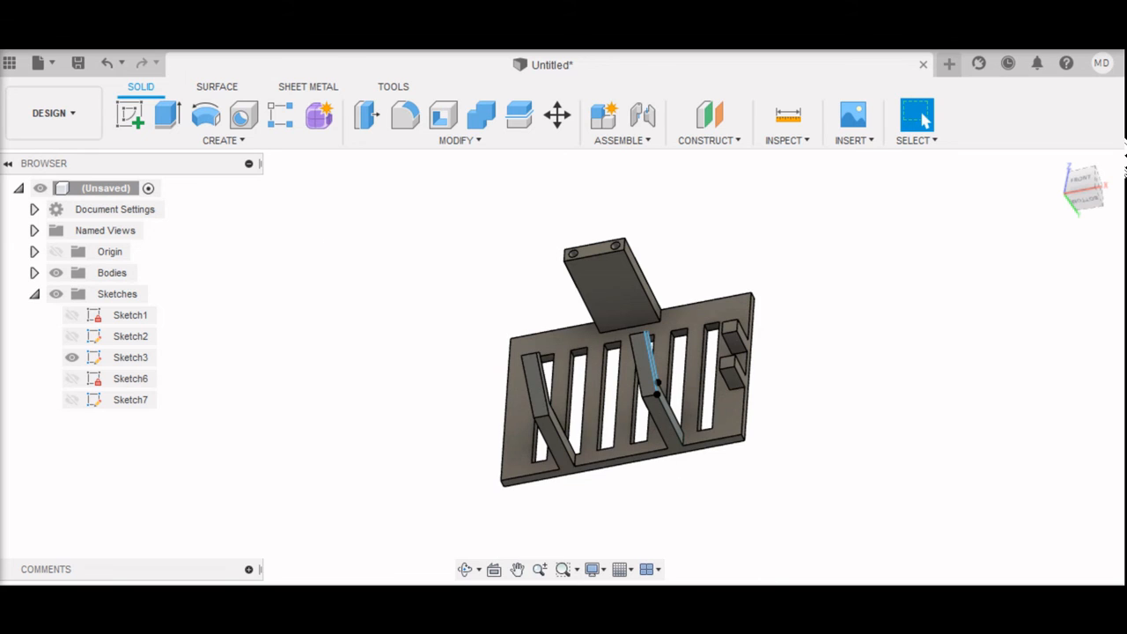
{"action": "left_click", "coordinate": [1086, 201]}
{"action": "middle_click_drag", "start_coordinate": [901, 475], "coordinate": [746, 344]}
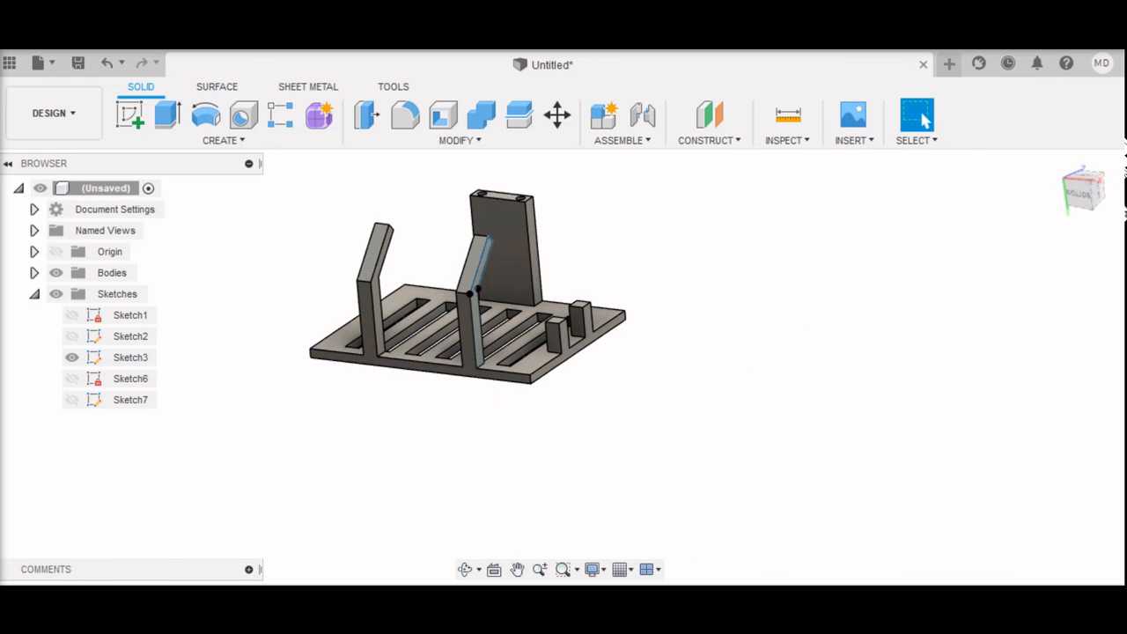